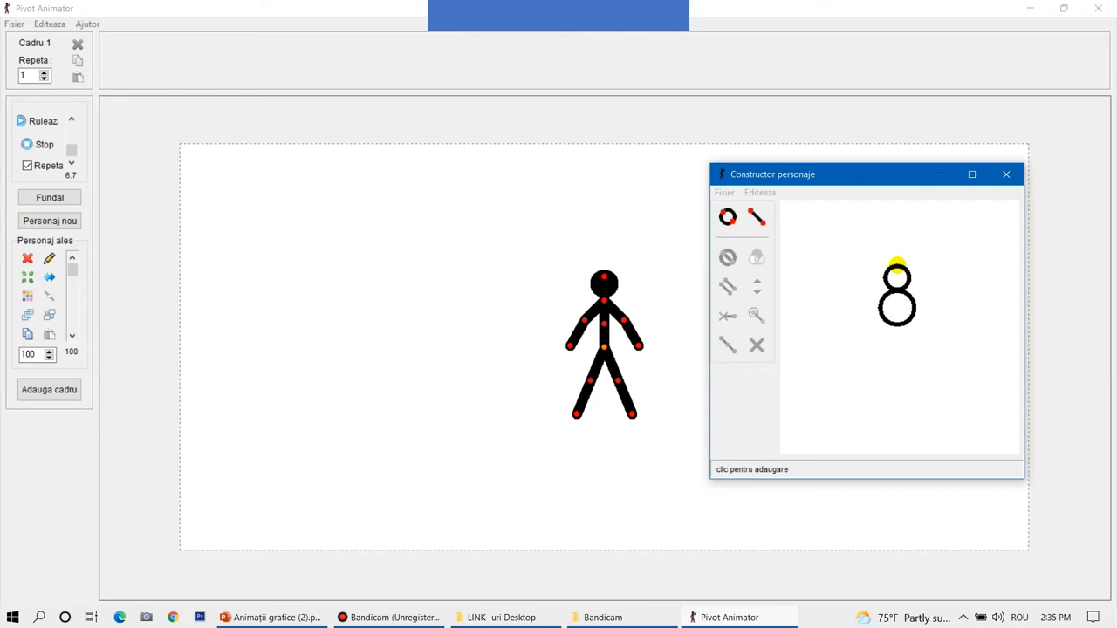
Place a small circle on top of the body circle and add a larger head circle about 78 long above it.
{"action": "left_click", "coordinate": [897, 263]}
{"action": "left_click", "coordinate": [756, 226]}
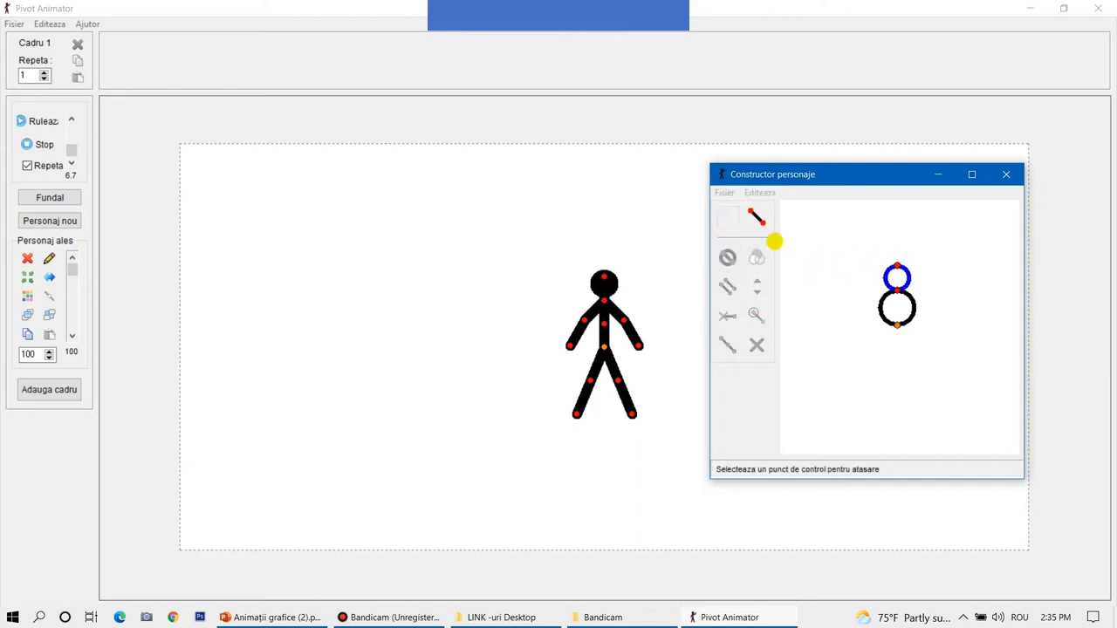
{"action": "left_click_drag", "start_coordinate": [896, 264], "coordinate": [898, 209]}
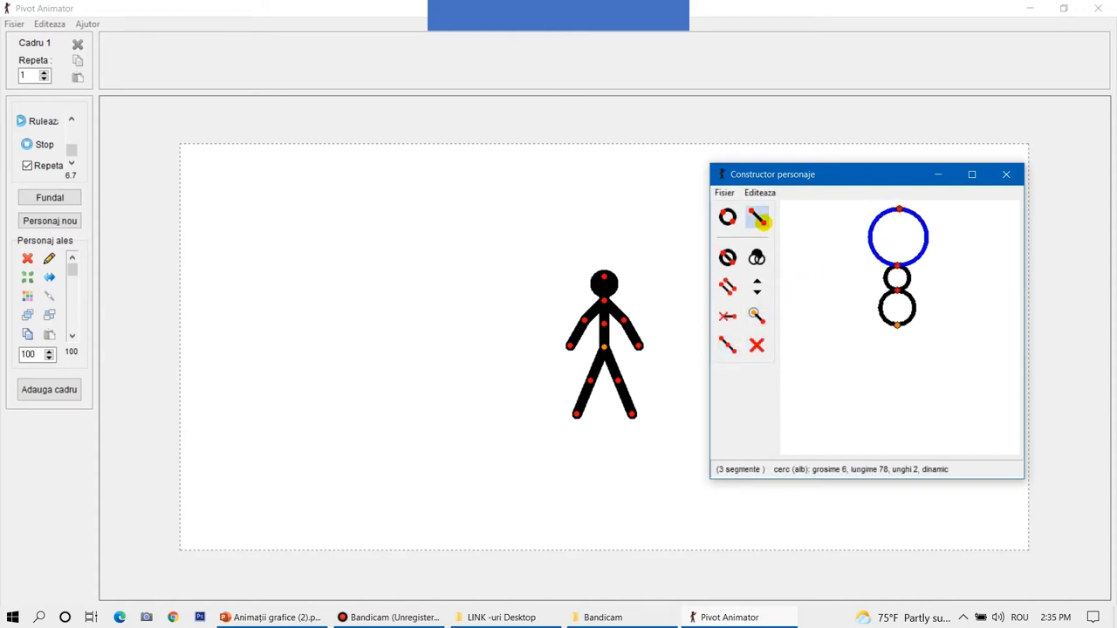
Draw an arm line about 64 long from the neck joint, sloping down to the left of the figure.
{"action": "left_click", "coordinate": [756, 217]}
{"action": "left_click", "coordinate": [896, 263]}
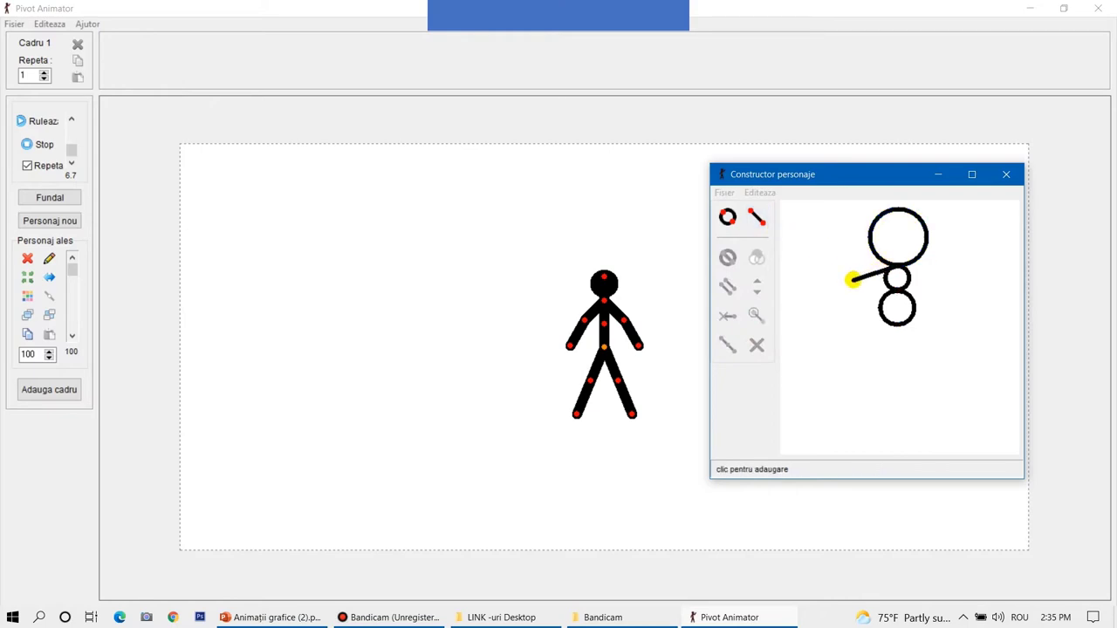
{"action": "left_click", "coordinate": [852, 279]}
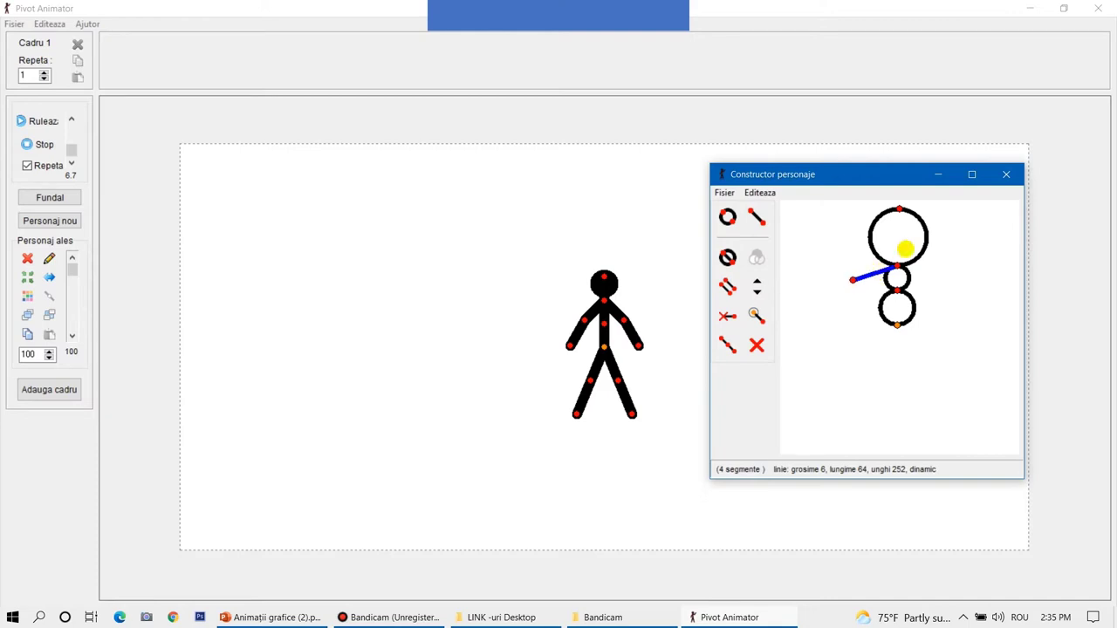
Replace the head circle with a smaller one about 66 long, standing upright on the neck joint.
{"action": "left_click", "coordinate": [897, 210]}
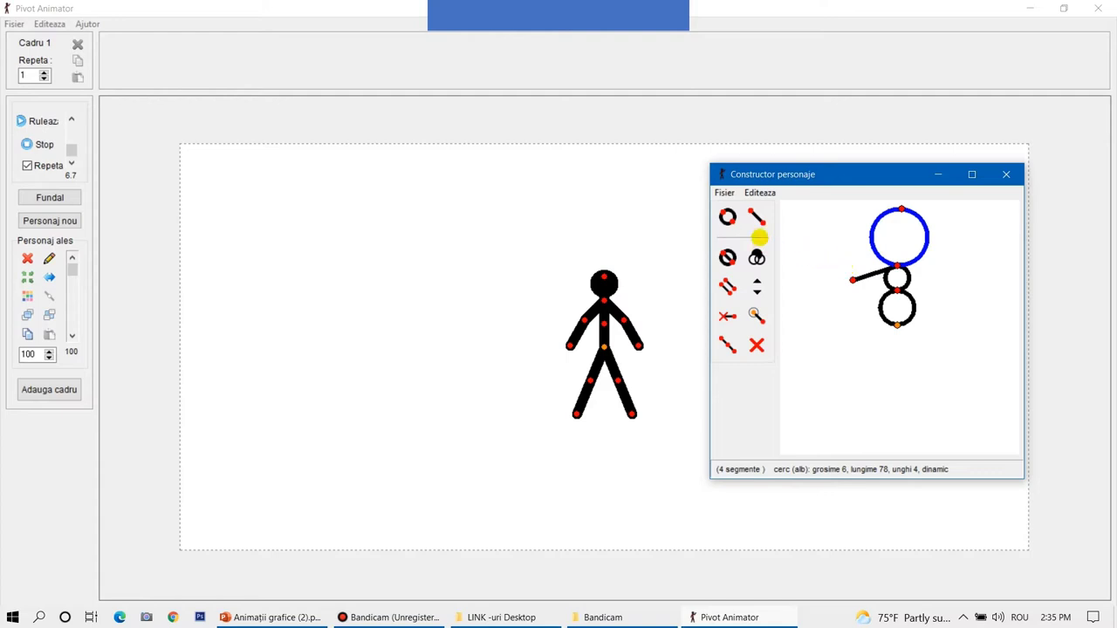
{"action": "left_click", "coordinate": [756, 345]}
{"action": "left_click", "coordinate": [728, 217]}
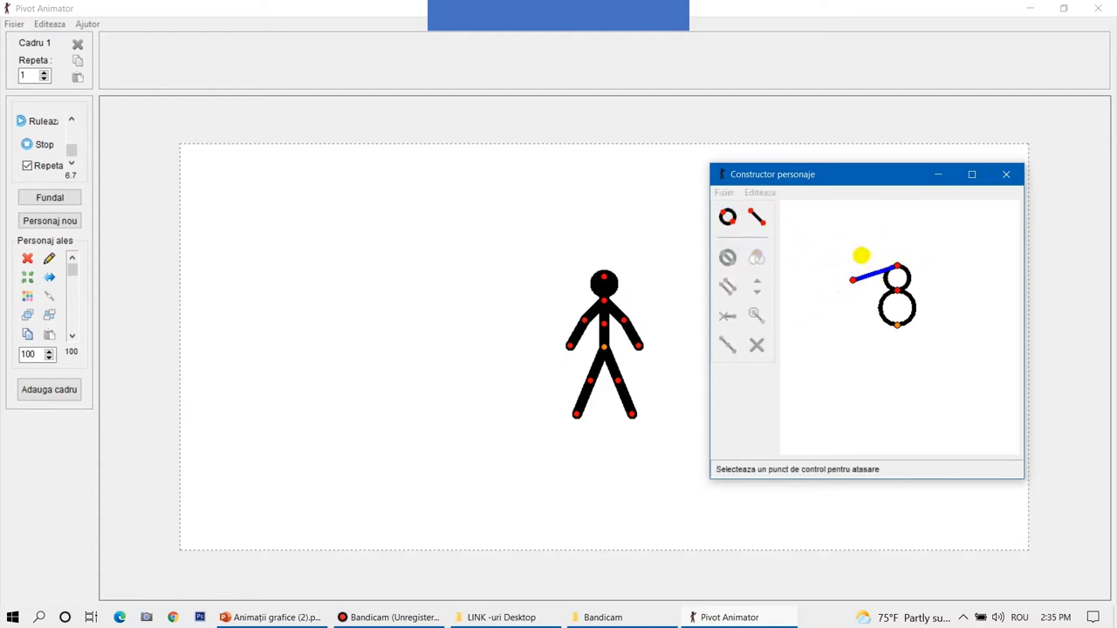
{"action": "left_click", "coordinate": [896, 266]}
{"action": "left_click_drag", "start_coordinate": [896, 225], "coordinate": [896, 217]}
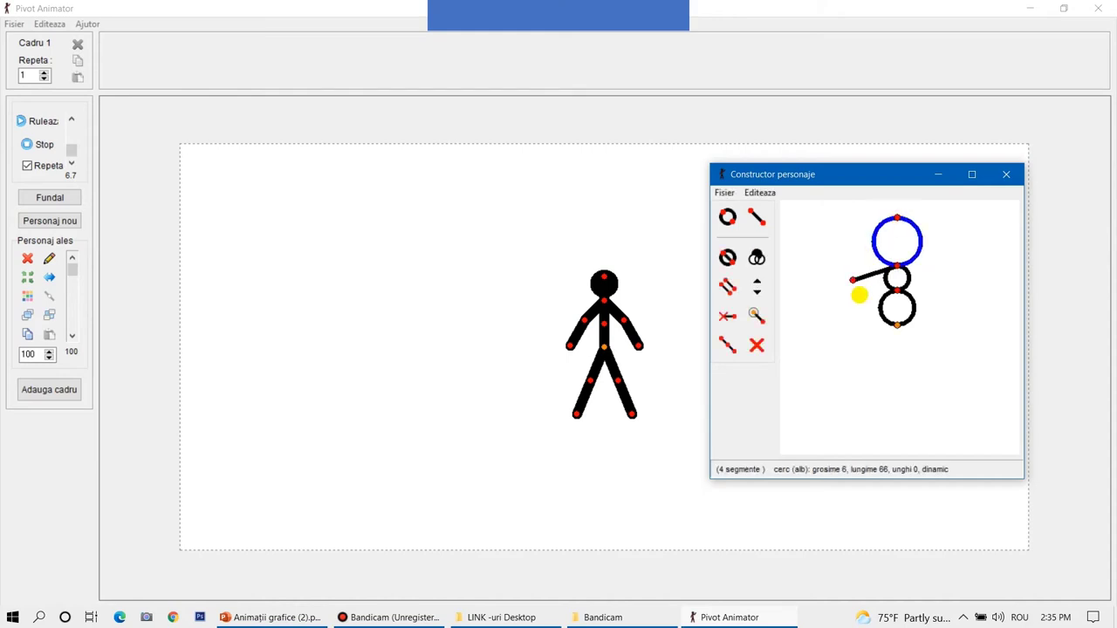
Replace the arm with a shorter line about 46 long from the neck joint, sloping down to the figure's left.
{"action": "left_click_drag", "start_coordinate": [852, 279], "coordinate": [843, 292]}
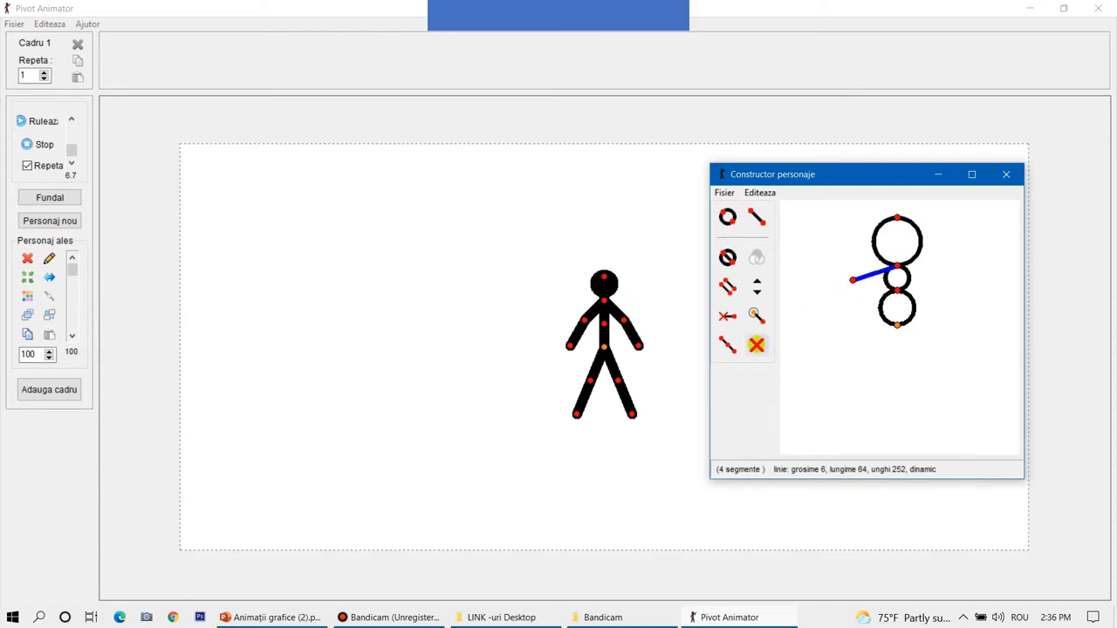
{"action": "left_click", "coordinate": [757, 345]}
{"action": "left_click", "coordinate": [755, 218]}
{"action": "left_click", "coordinate": [896, 263]}
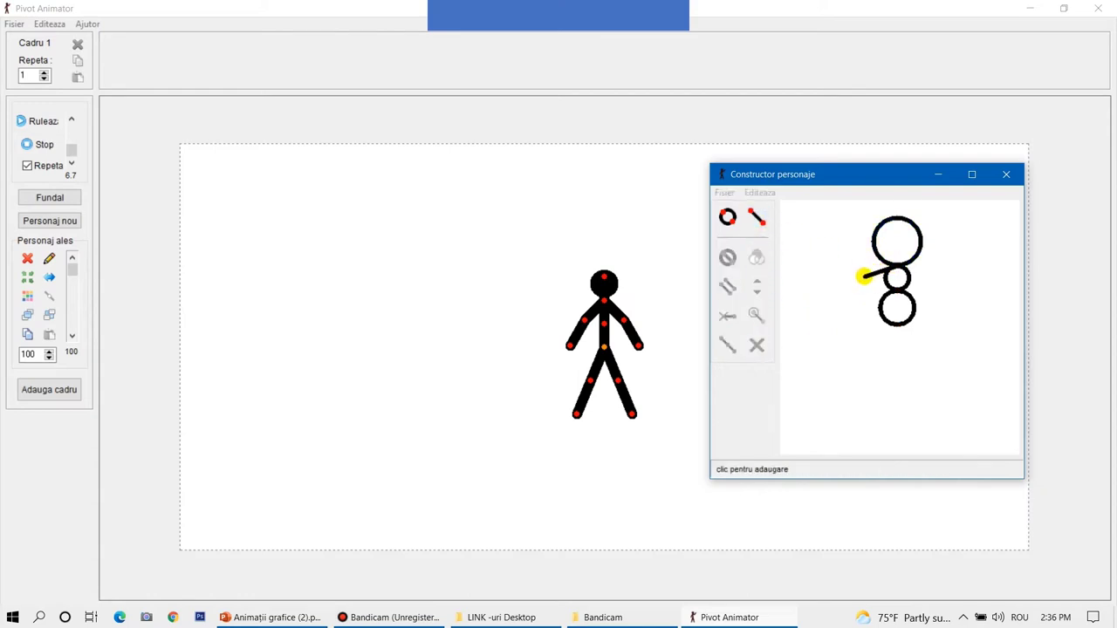
{"action": "left_click", "coordinate": [863, 277]}
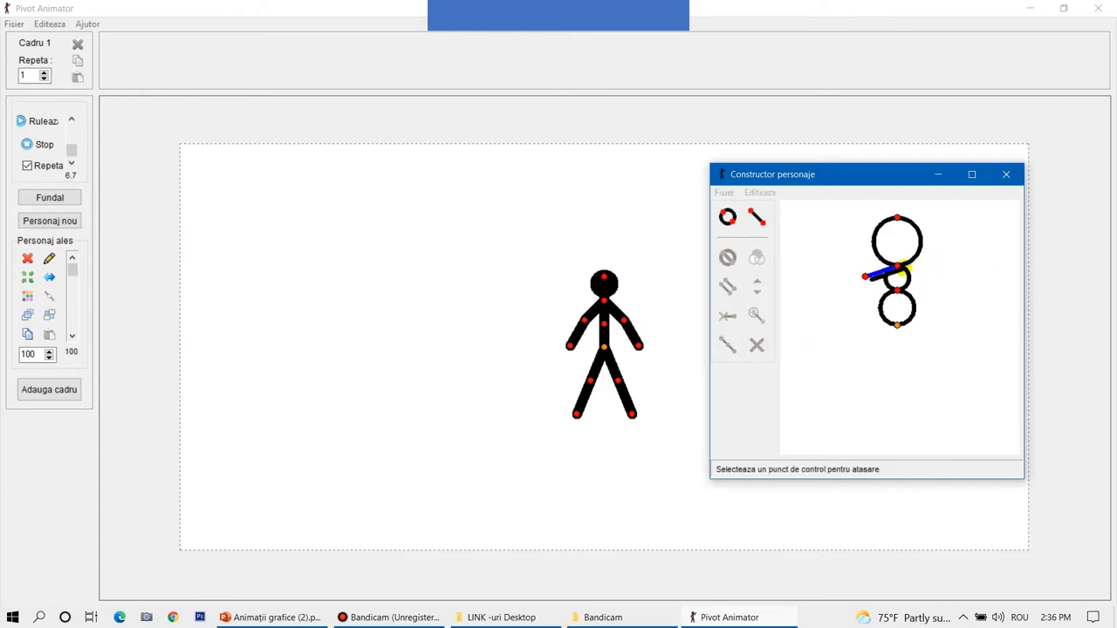
Duplicate the arm at the neck joint and swing the copy to the figure's right side at an angle of about 107.
{"action": "left_click", "coordinate": [897, 263]}
{"action": "left_click_drag", "start_coordinate": [864, 276], "coordinate": [942, 279]}
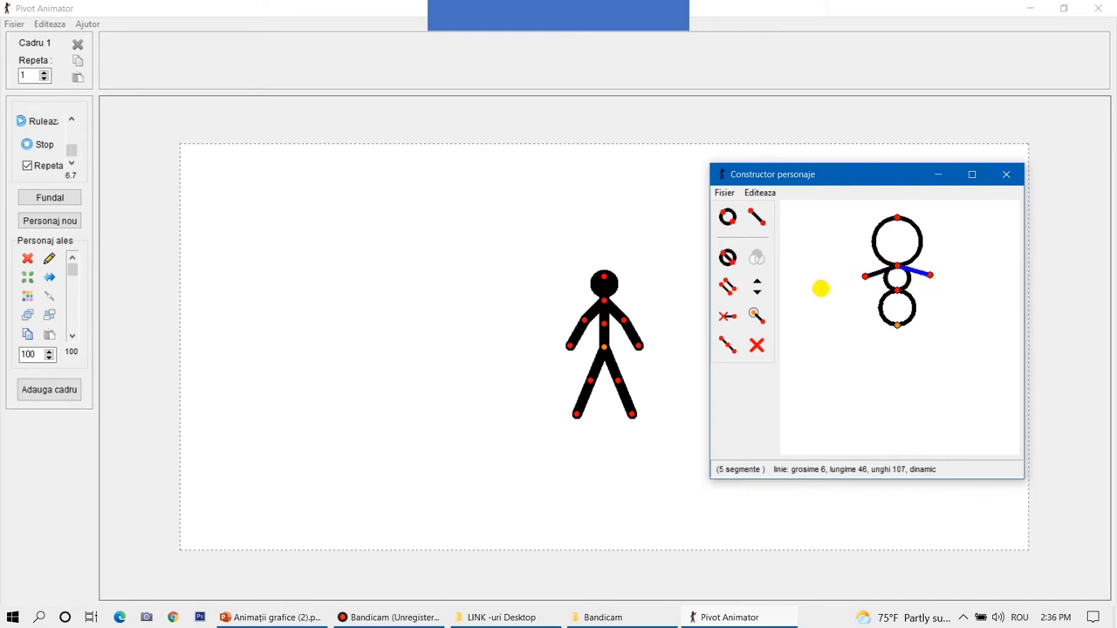
{"action": "left_click", "coordinate": [862, 276]}
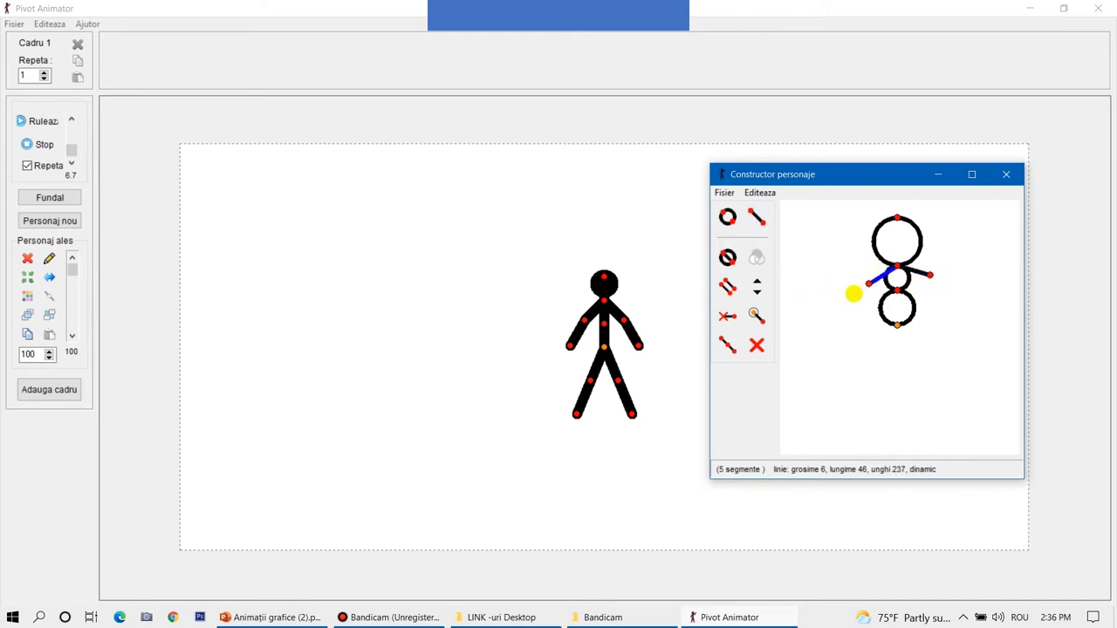
Add a forearm about 44 long to the left arm's end and a mirrored duplicate to the right arm's end.
{"action": "left_click", "coordinate": [756, 217]}
{"action": "left_click", "coordinate": [864, 275]}
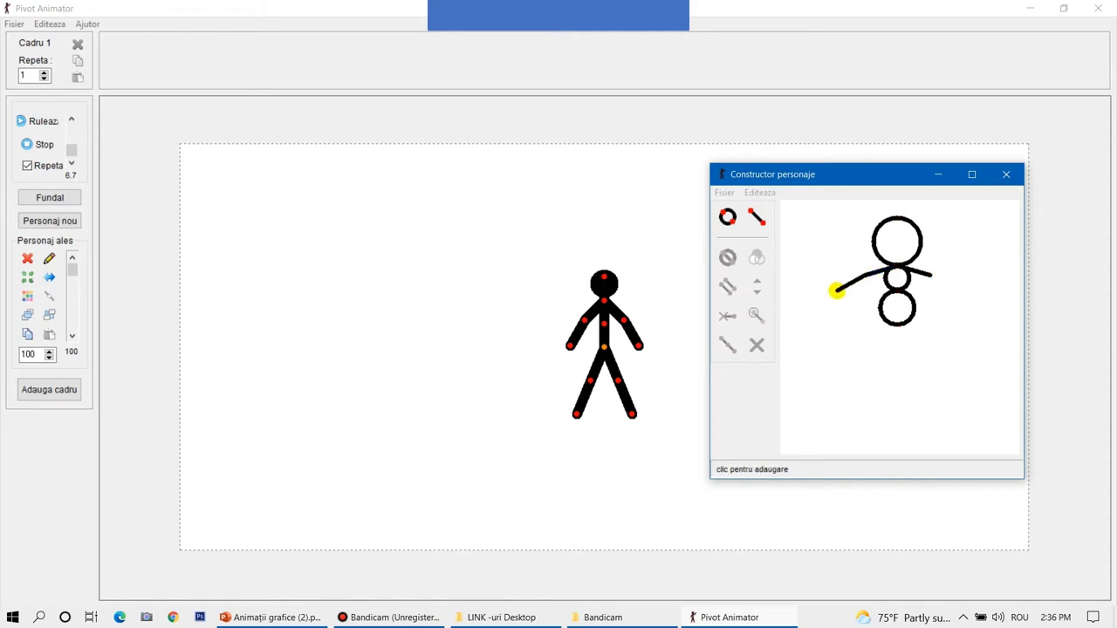
{"action": "left_click", "coordinate": [835, 290]}
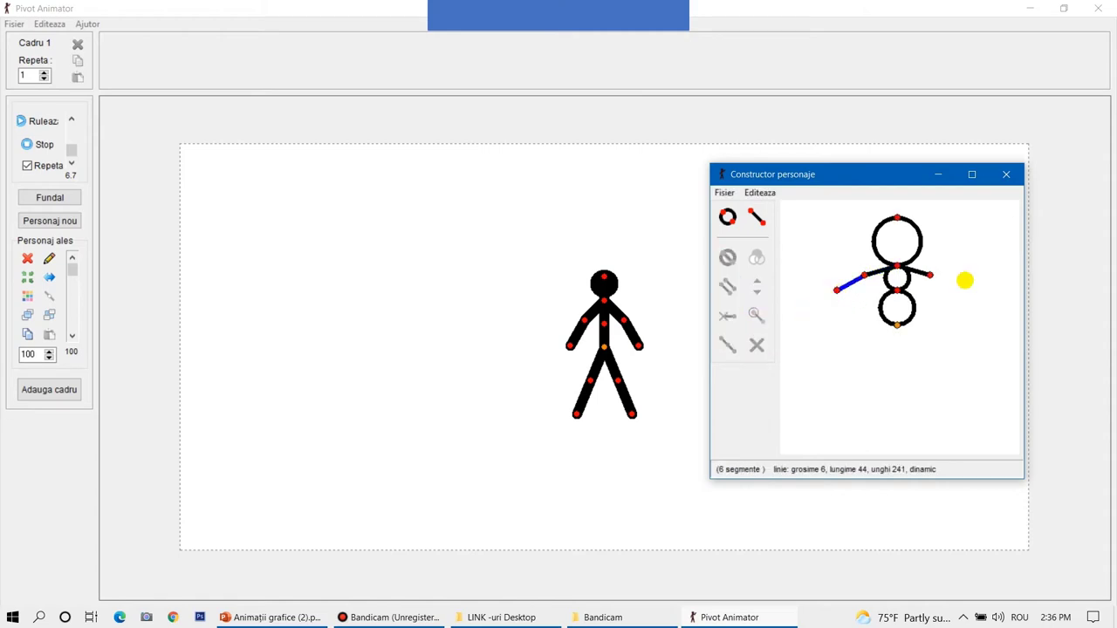
{"action": "left_click", "coordinate": [930, 275]}
{"action": "left_click", "coordinate": [908, 290]}
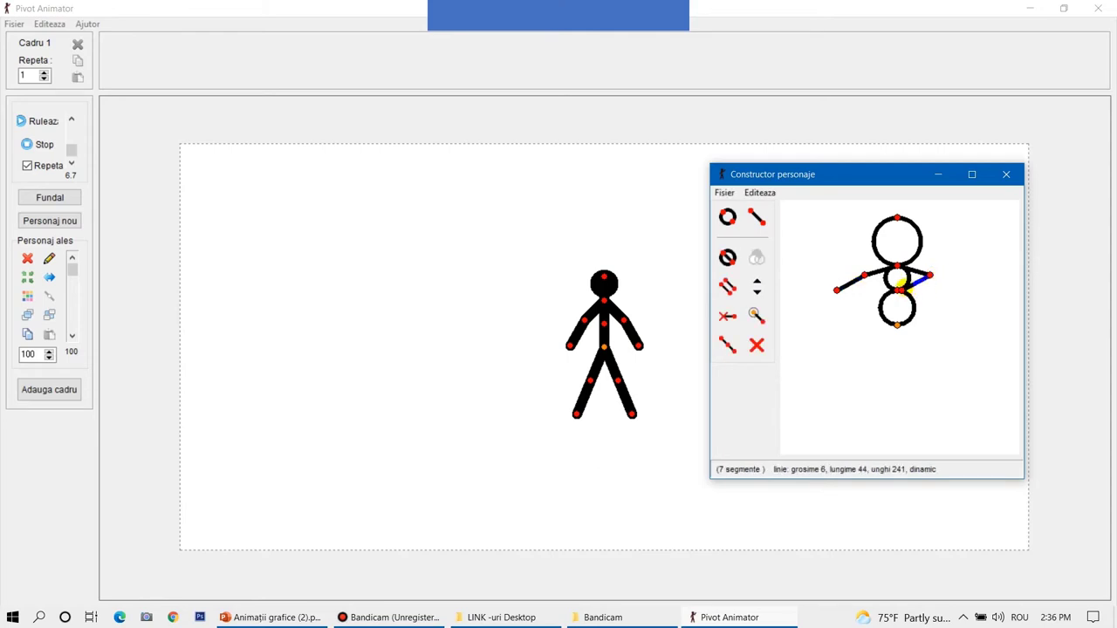
{"action": "left_click_drag", "start_coordinate": [899, 289], "coordinate": [951, 293]}
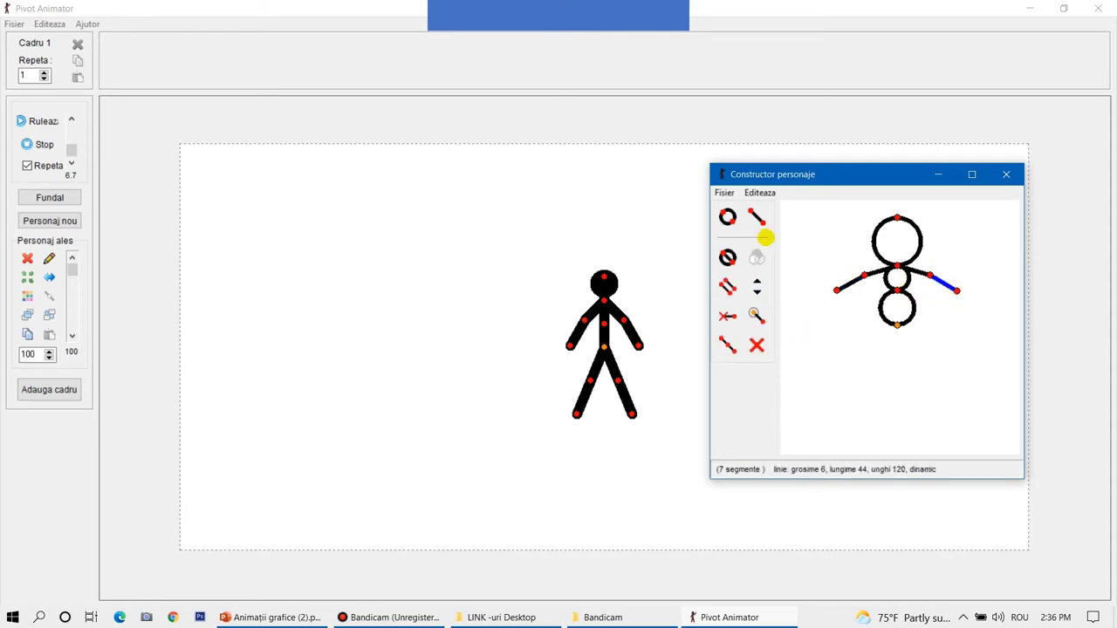
Try a mirrored pair of legs about 69 long from the body's lowest joint, and delete both.
{"action": "left_click", "coordinate": [756, 218]}
{"action": "left_click", "coordinate": [894, 324]}
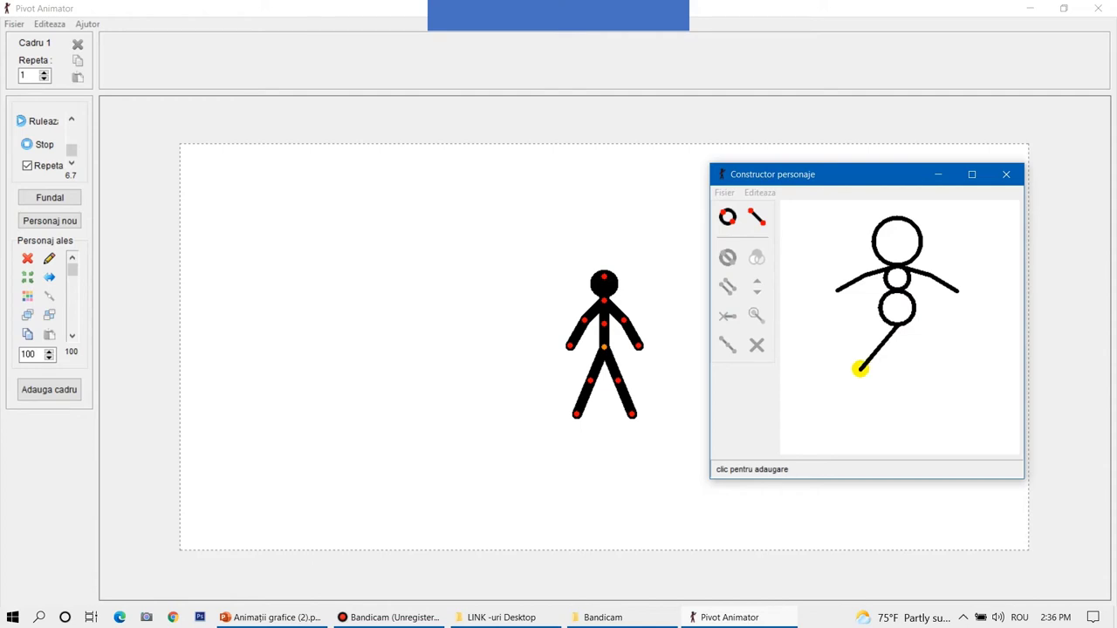
{"action": "left_click", "coordinate": [861, 361]}
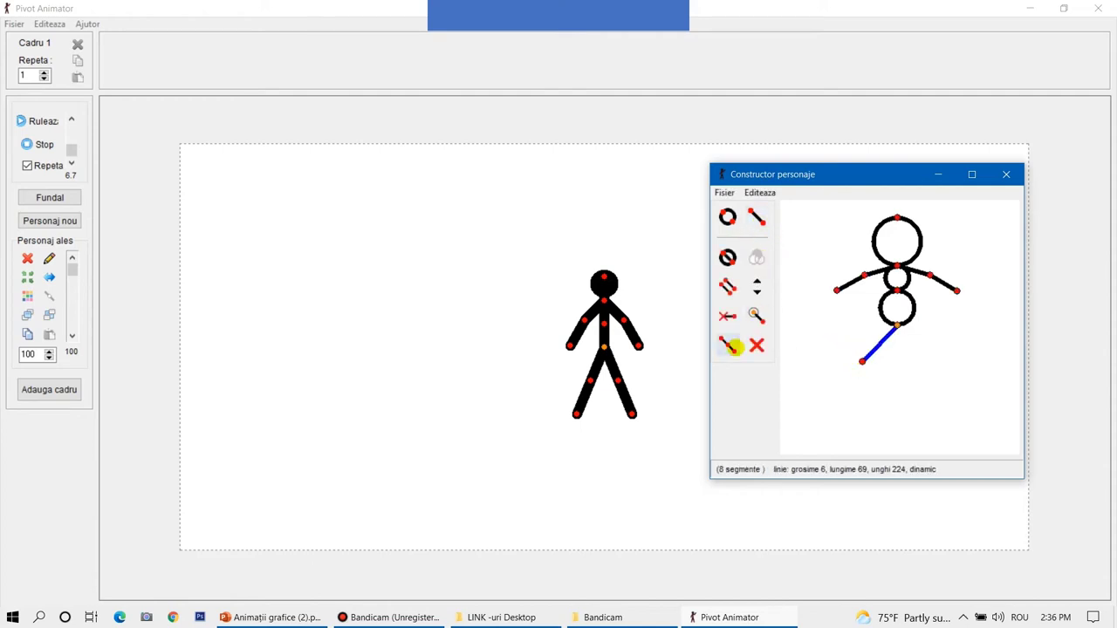
{"action": "left_click", "coordinate": [727, 287]}
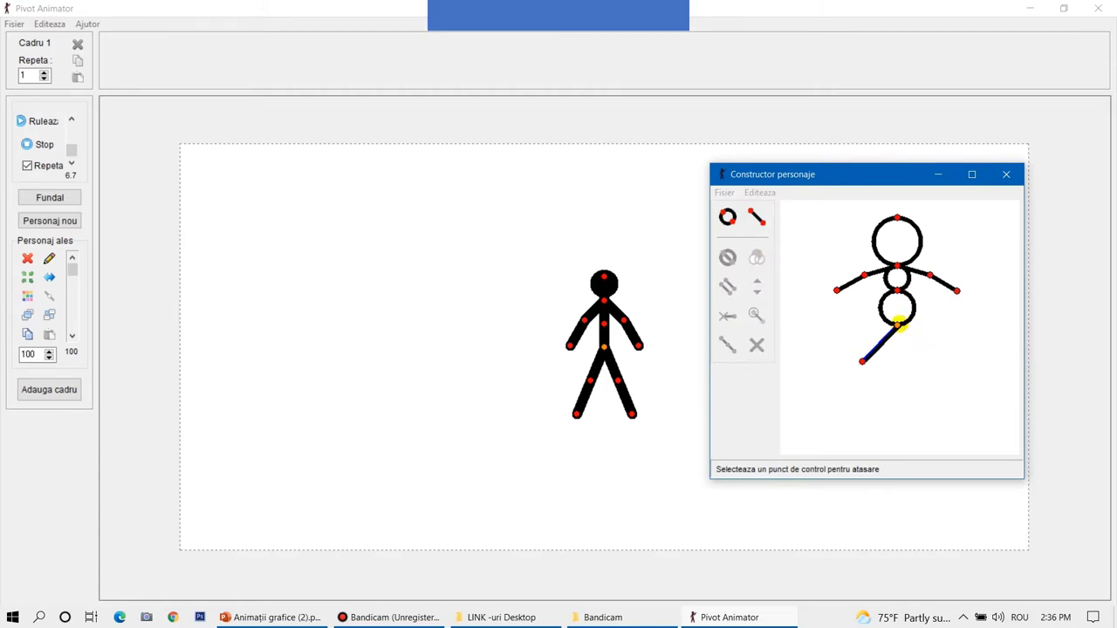
{"action": "left_click", "coordinate": [899, 325]}
{"action": "left_click_drag", "start_coordinate": [862, 360], "coordinate": [932, 361]}
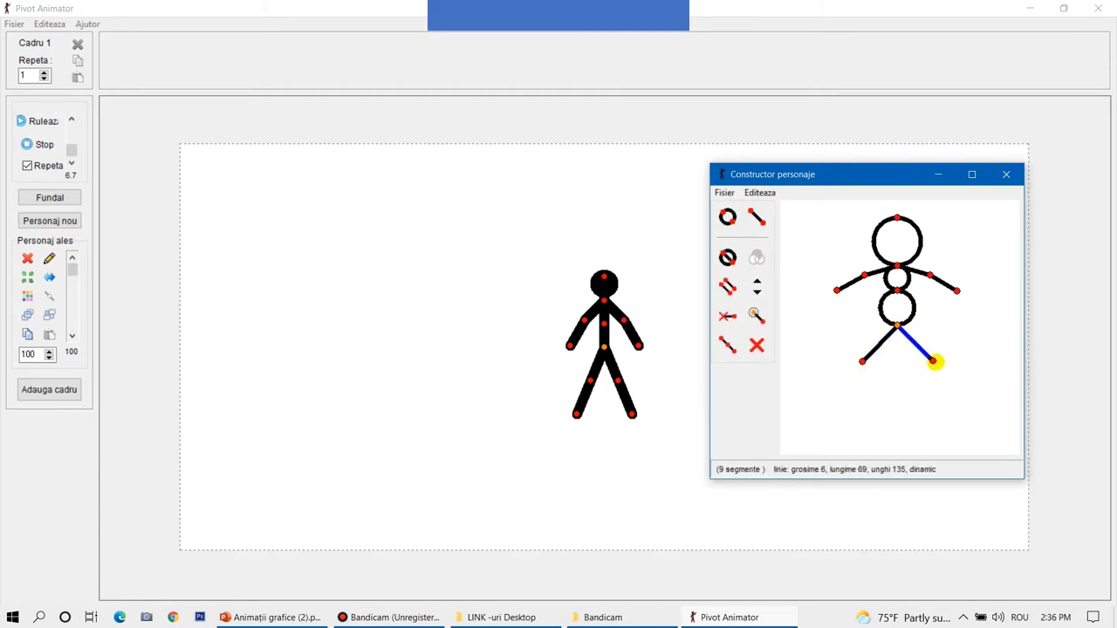
{"action": "left_click", "coordinate": [756, 346]}
{"action": "left_click", "coordinate": [757, 345]}
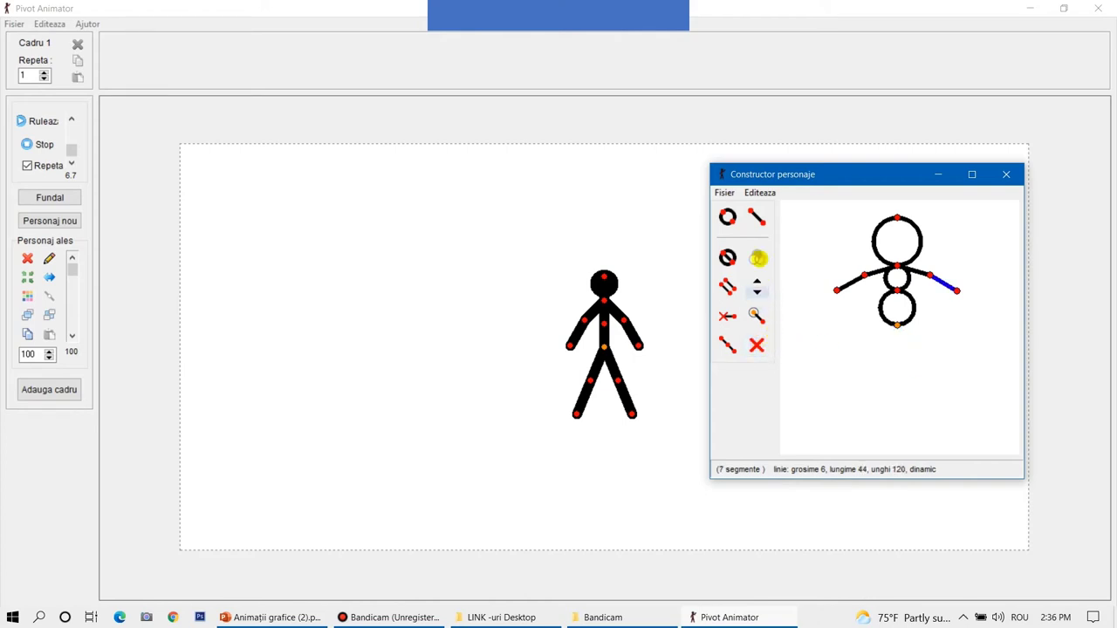
Draw a left leg about 100 long from the body's lowest joint and swing a duplicate of it to the right side.
{"action": "left_click", "coordinate": [756, 217]}
{"action": "left_click", "coordinate": [896, 325]}
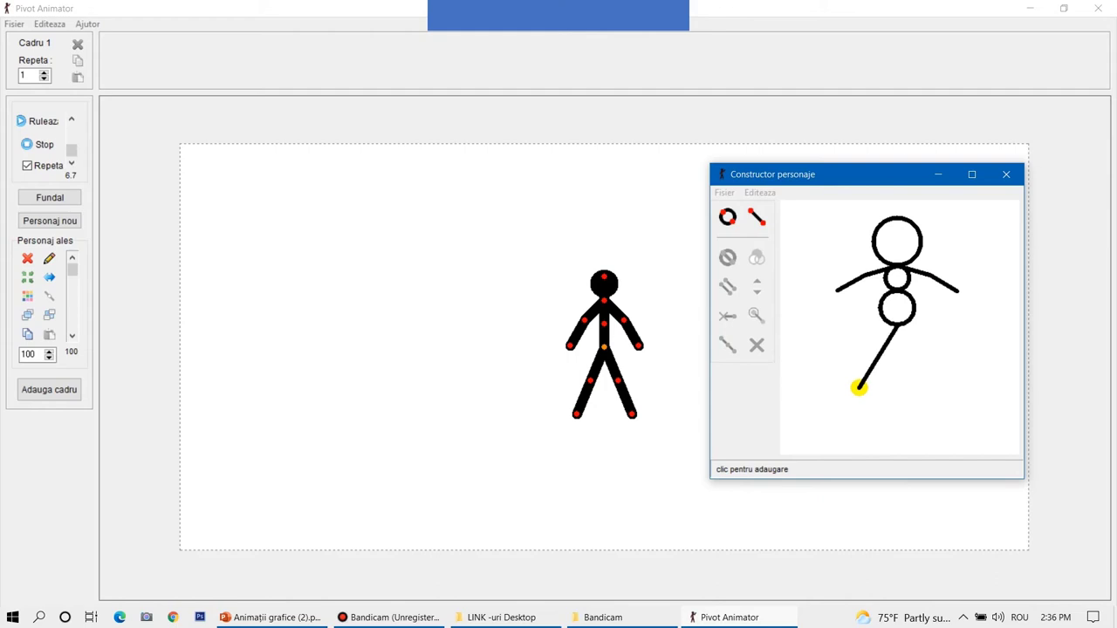
{"action": "left_click", "coordinate": [858, 386]}
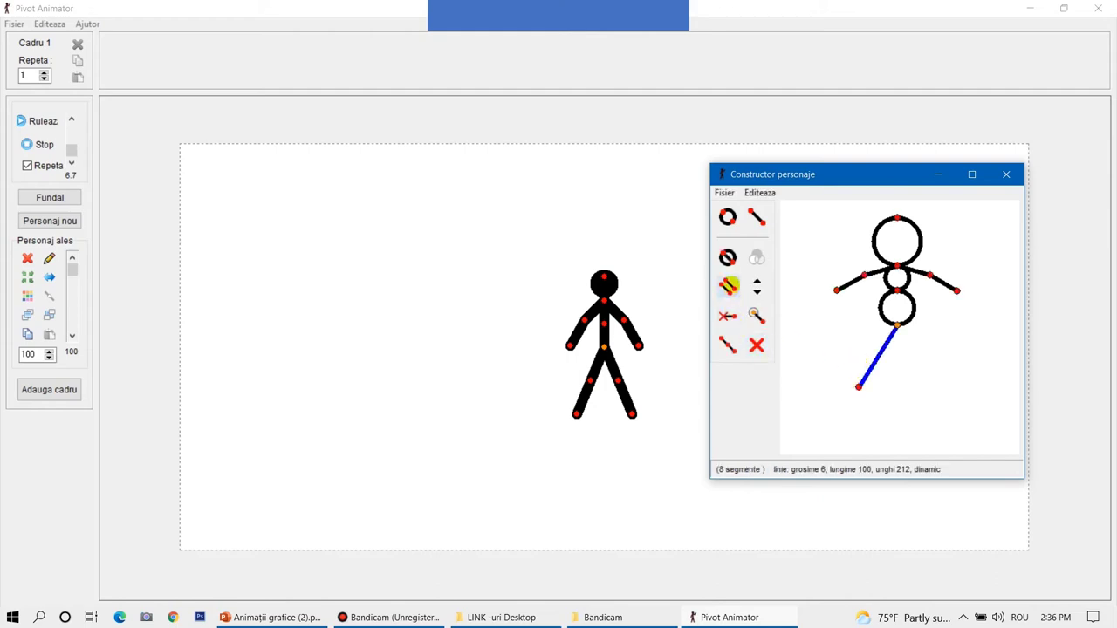
{"action": "left_click", "coordinate": [727, 287]}
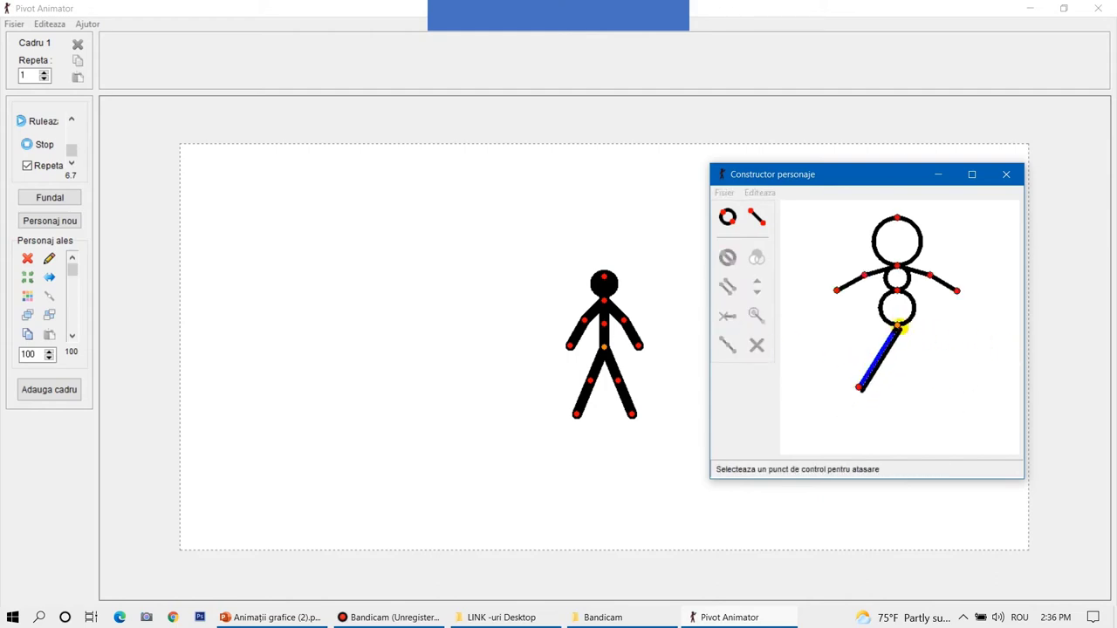
{"action": "left_click", "coordinate": [897, 325]}
{"action": "left_click_drag", "start_coordinate": [858, 386], "coordinate": [936, 378]}
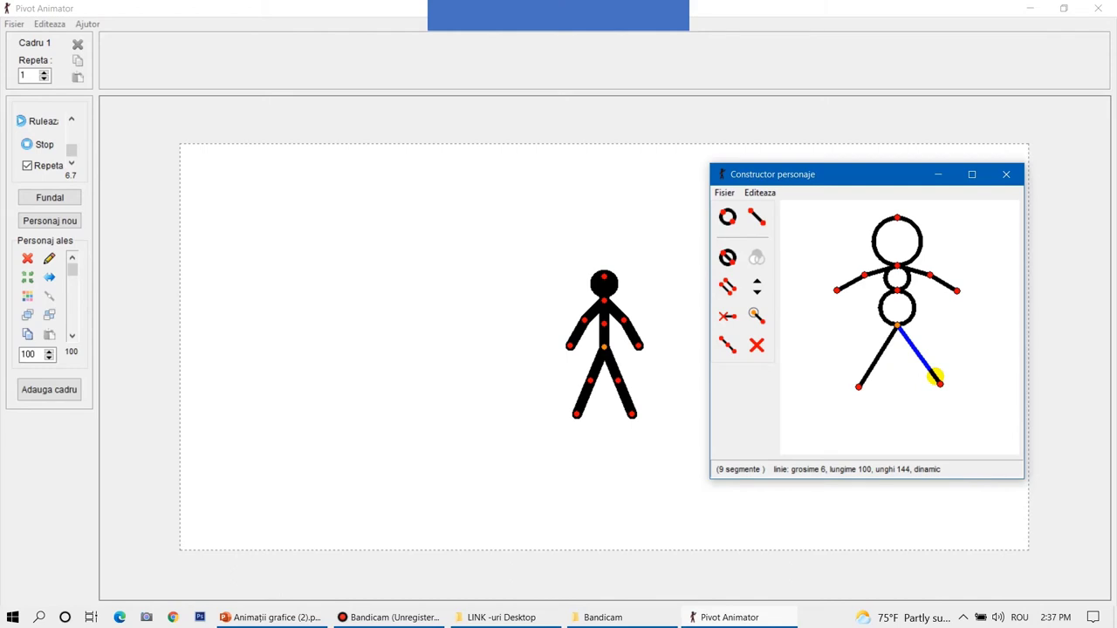
{"action": "left_click", "coordinate": [760, 193]}
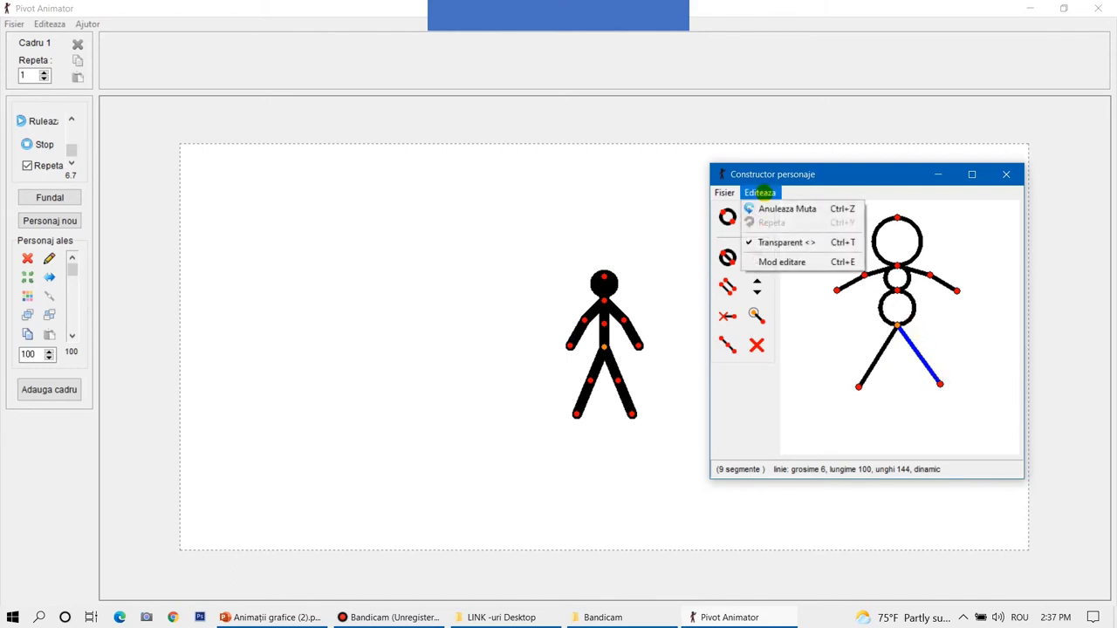
{"action": "left_click", "coordinate": [850, 358]}
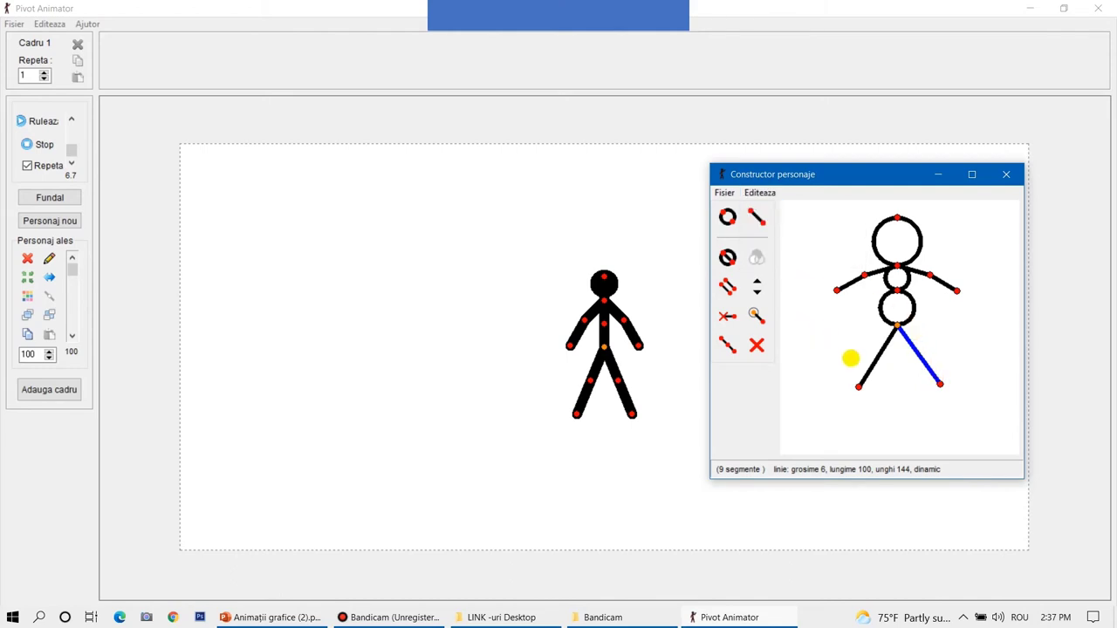
Save the figure as a new stick figure file named Ea in the Figures folder.
{"action": "left_click", "coordinate": [724, 192]}
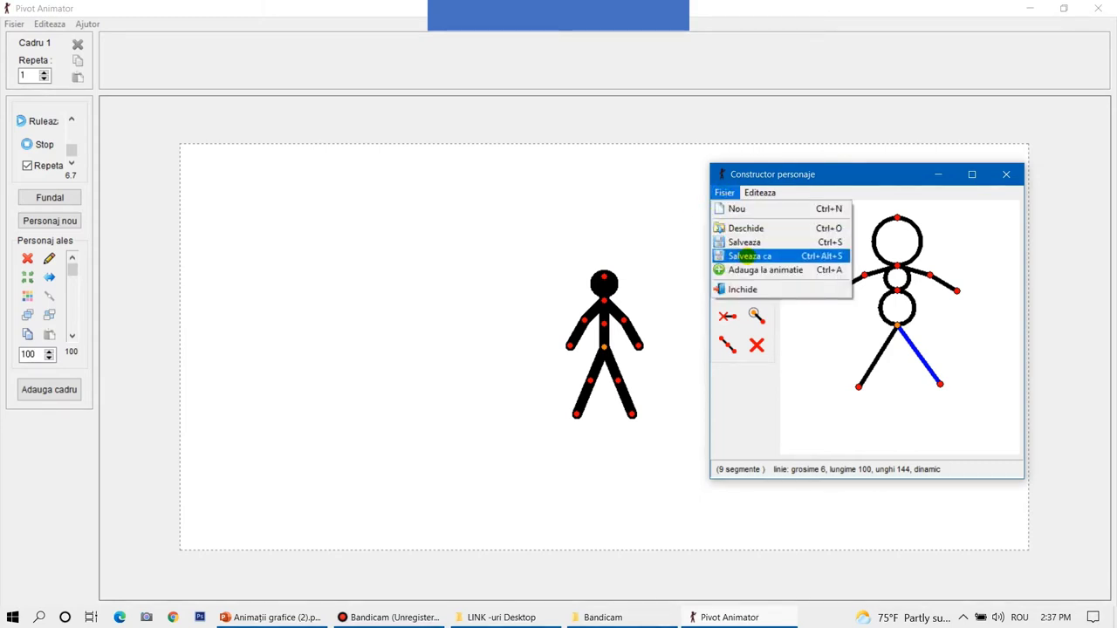
{"action": "left_click", "coordinate": [744, 256]}
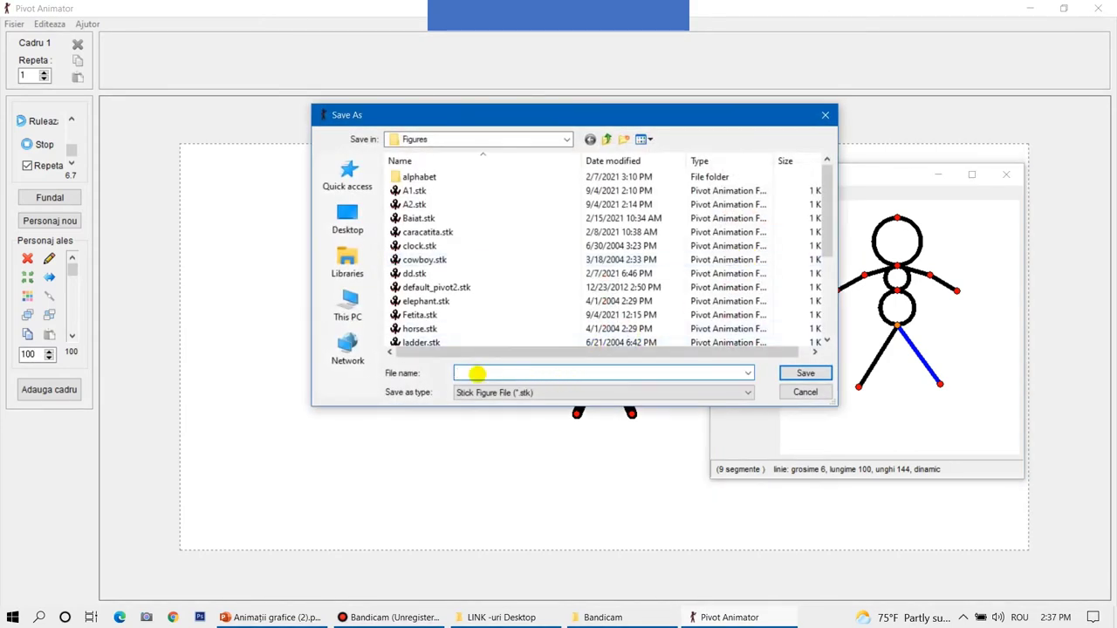
{"action": "left_click", "coordinate": [460, 373]}
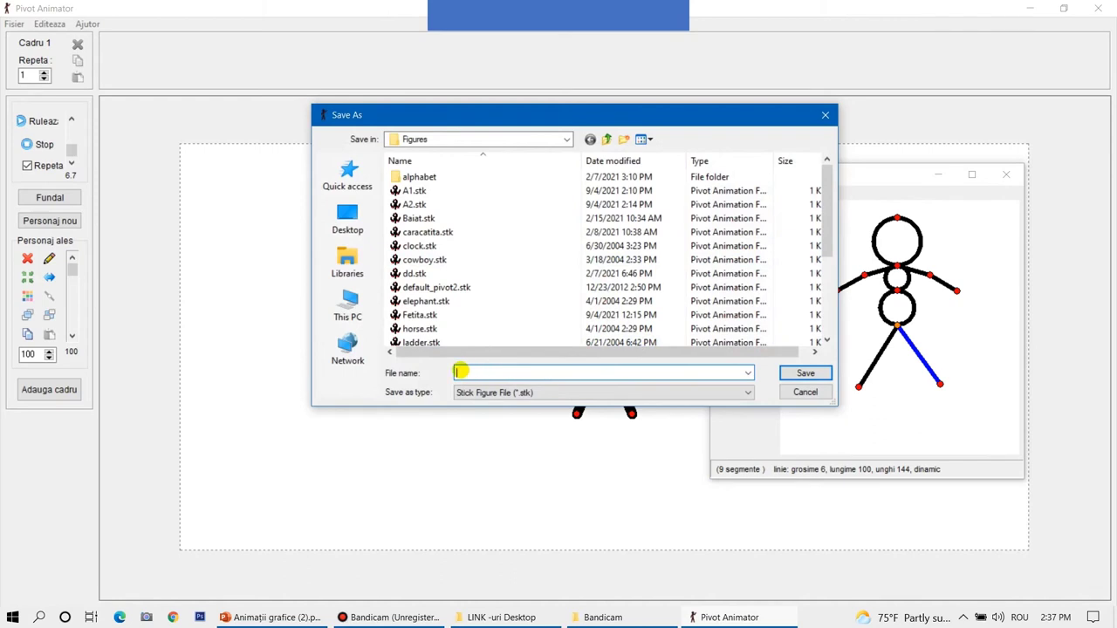
{"action": "type", "text": "E"}
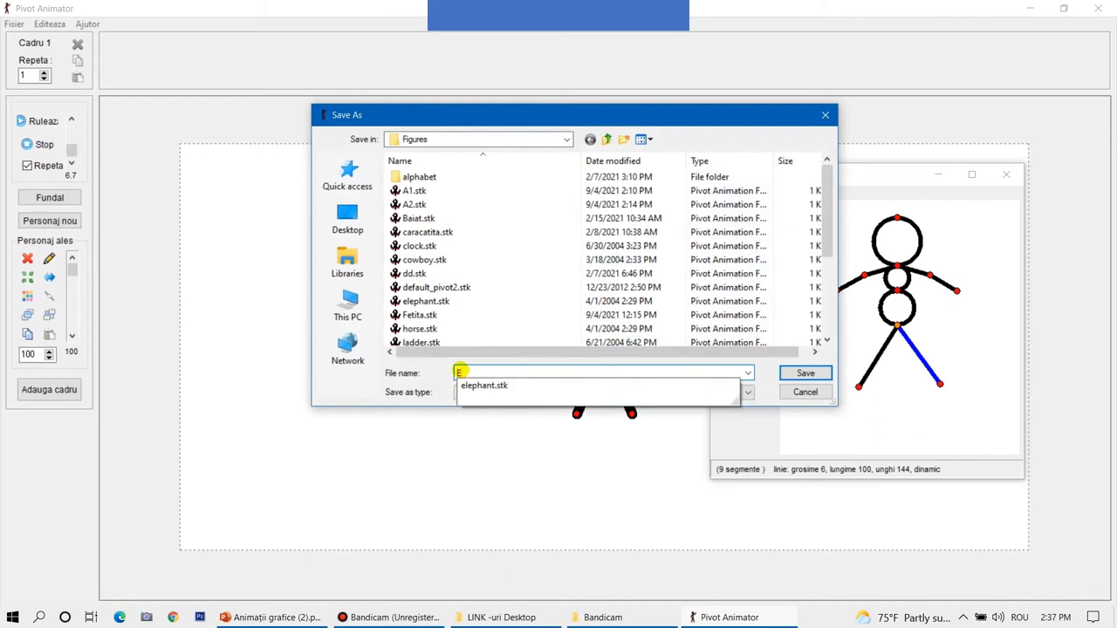
{"action": "left_click", "coordinate": [459, 373]}
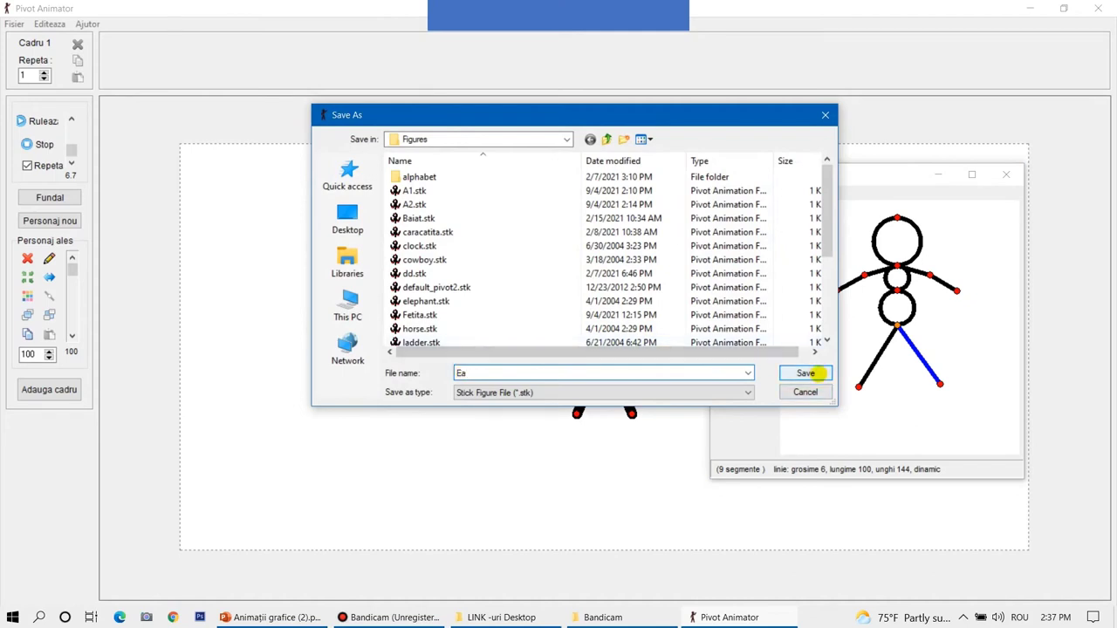
{"action": "left_click", "coordinate": [805, 373]}
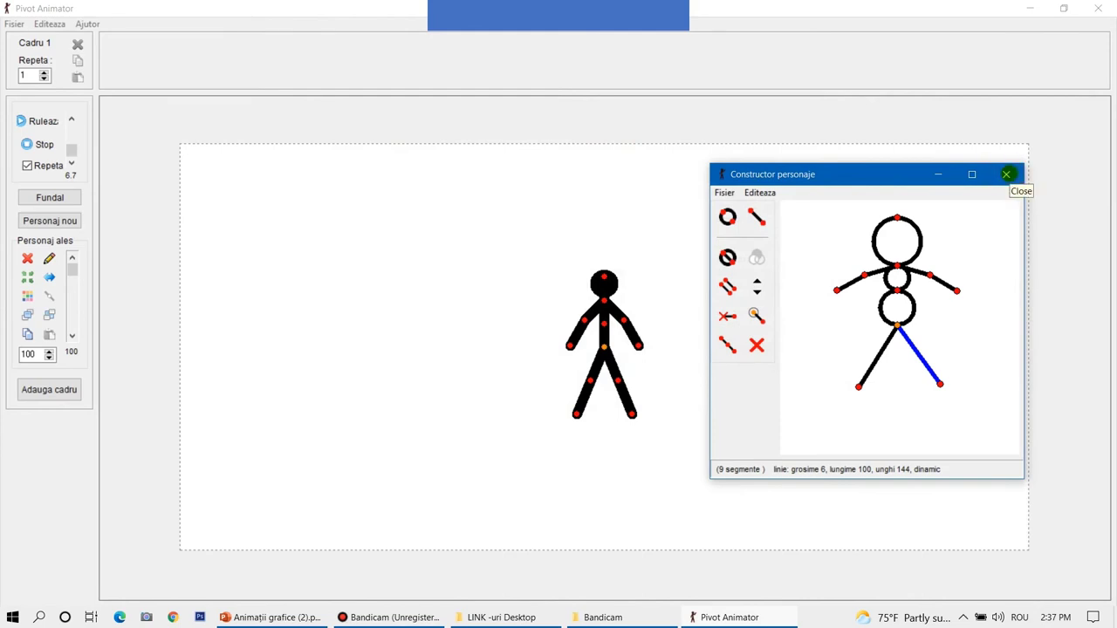
Close the figure builder and move the default stick figure to the left part of the animation canvas.
{"action": "left_click", "coordinate": [1006, 173]}
{"action": "left_click_drag", "start_coordinate": [599, 348], "coordinate": [362, 346]}
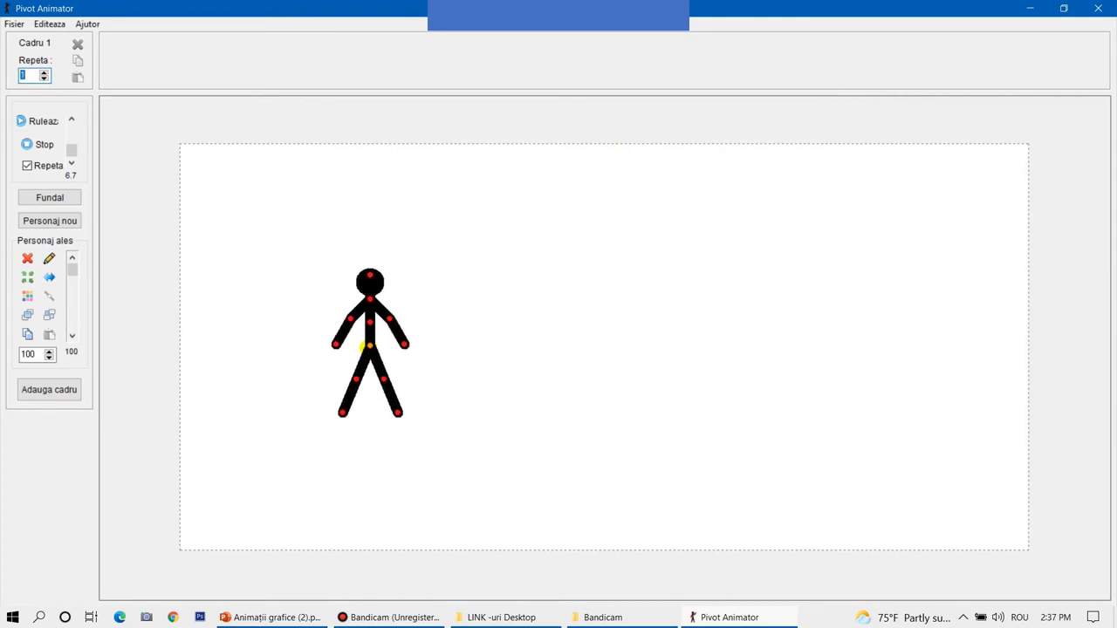
Load the saved Ea figure into the animation and move it close beside the default stick figure on its right.
{"action": "left_click", "coordinate": [14, 23]}
{"action": "left_click", "coordinate": [40, 147]}
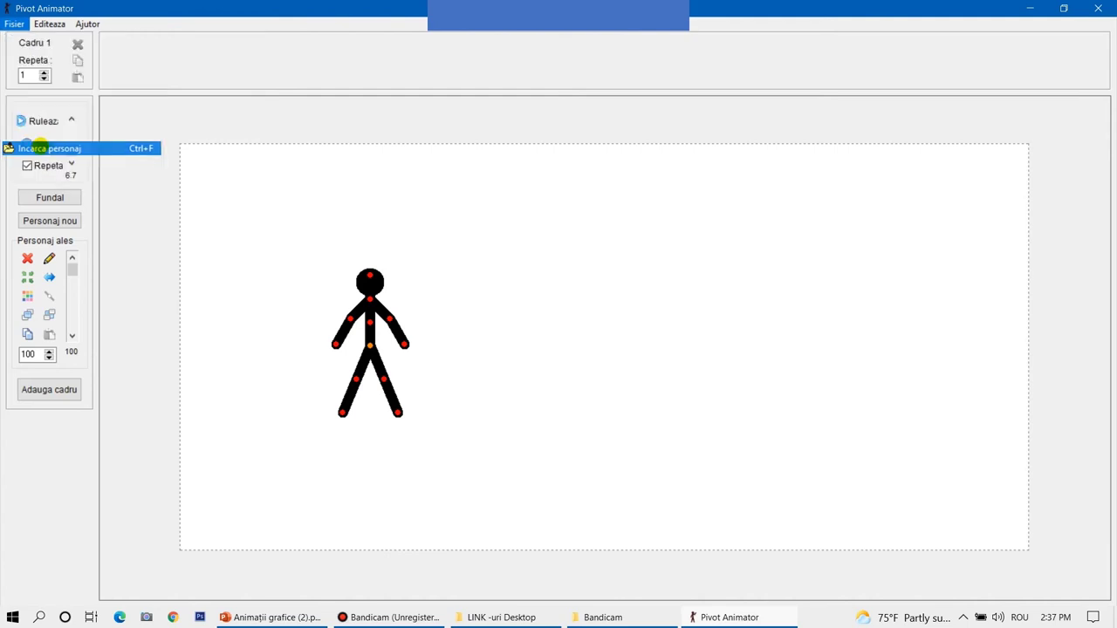
{"action": "left_click", "coordinate": [412, 301]}
{"action": "left_click", "coordinate": [678, 373]}
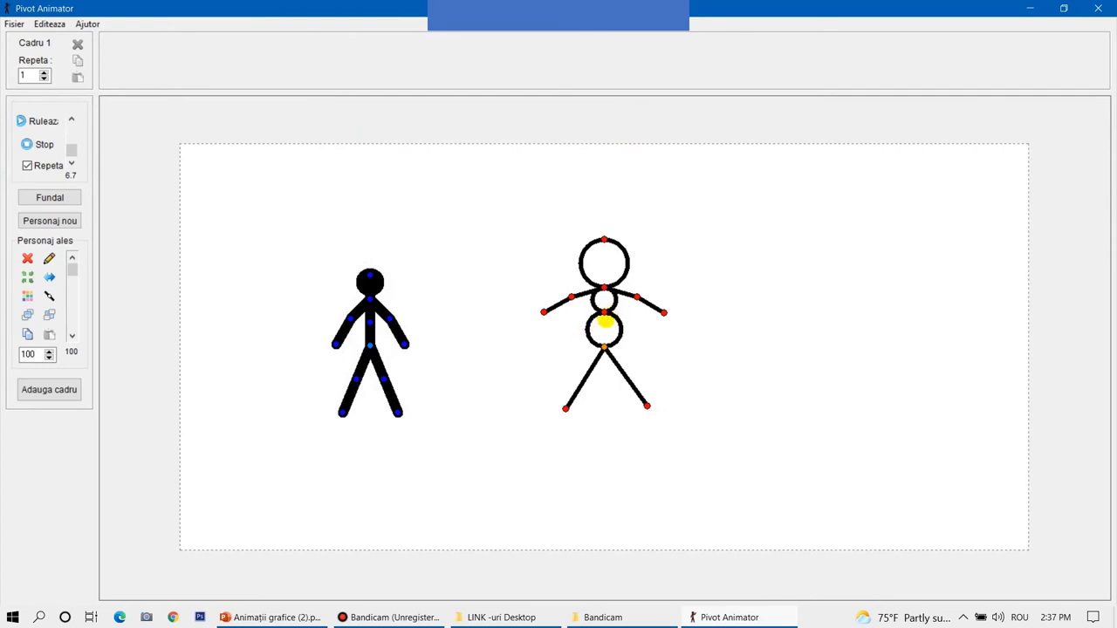
{"action": "left_click_drag", "start_coordinate": [604, 347], "coordinate": [477, 350]}
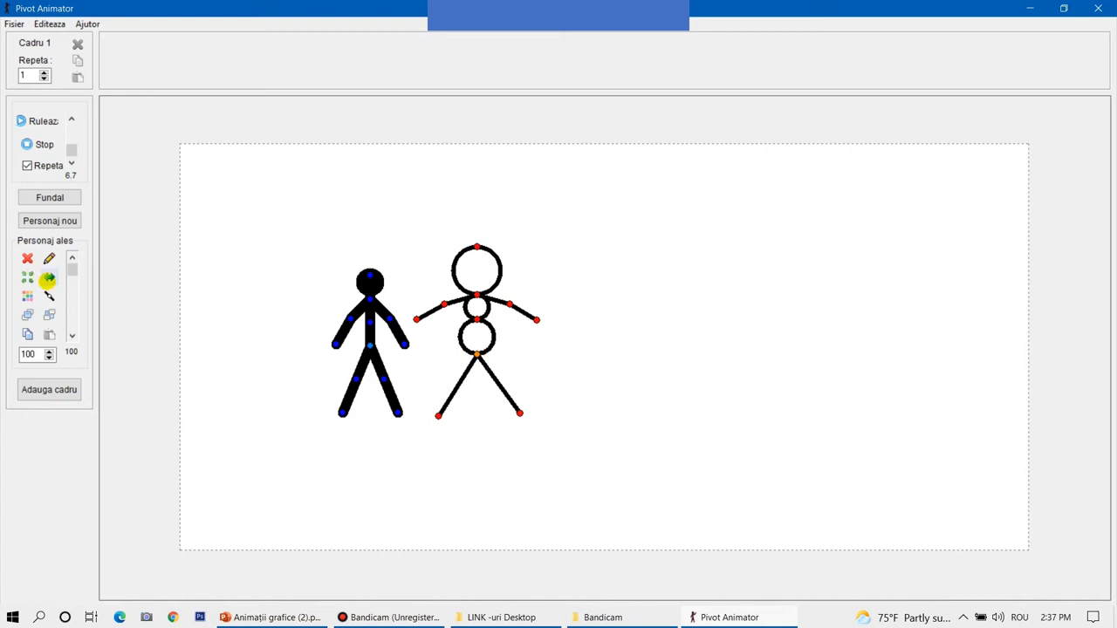
Recolour the Ea figure bright pink using the basic colours.
{"action": "left_click", "coordinate": [27, 296]}
{"action": "left_click", "coordinate": [624, 204]}
{"action": "left_click", "coordinate": [506, 352]}
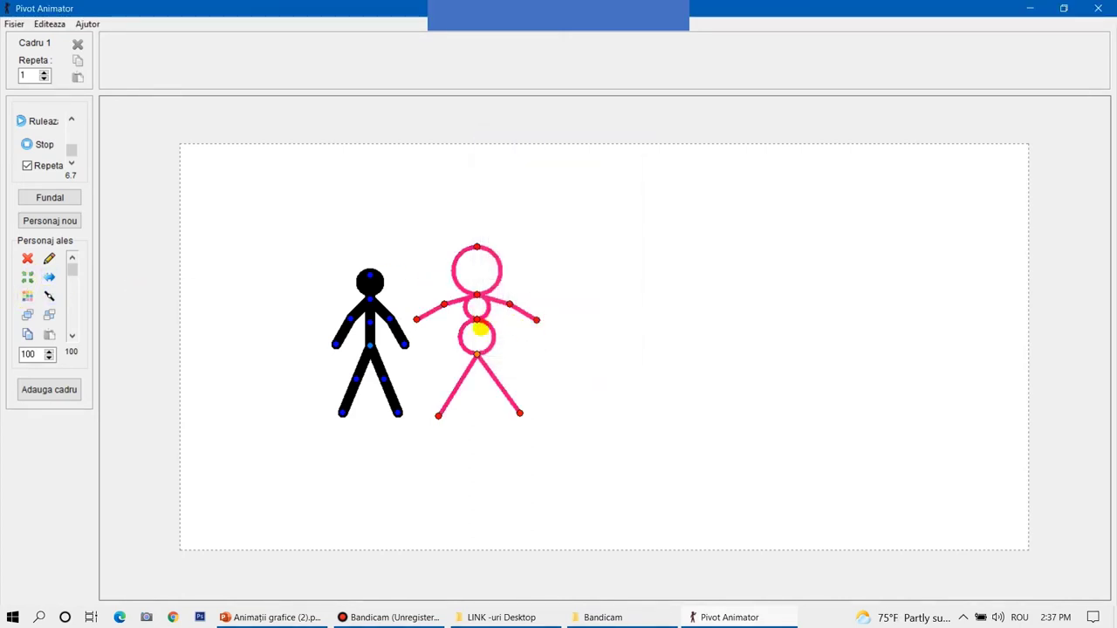
Raise the black figure's right forearm to meet Ea's hand, shift Ea slightly right, and adjust the hands so they touch.
{"action": "left_click_drag", "start_coordinate": [401, 343], "coordinate": [409, 320]}
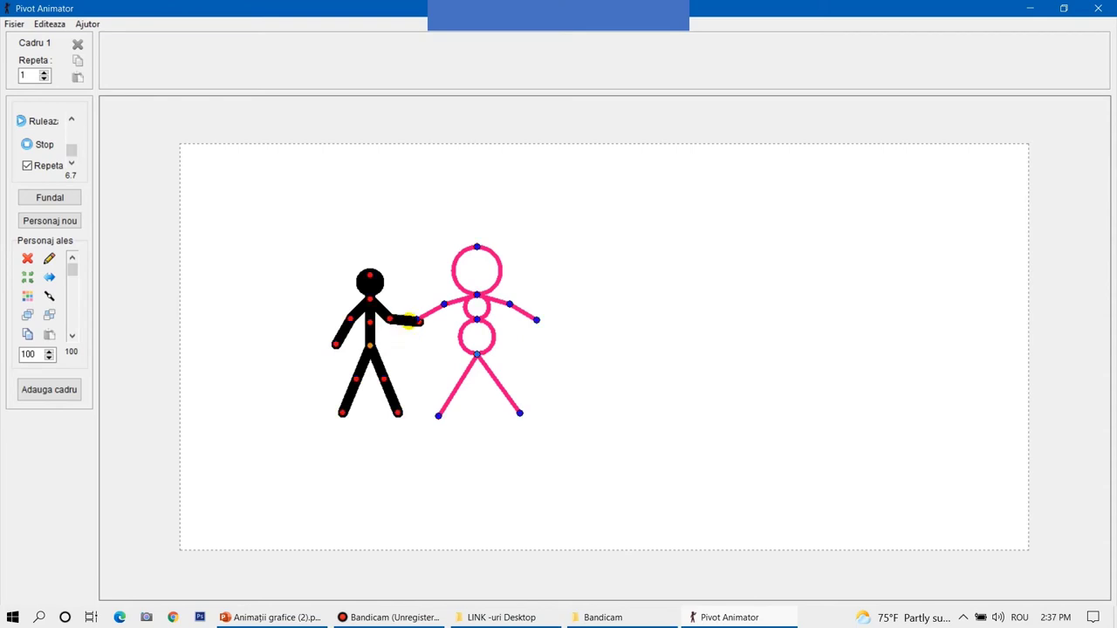
{"action": "left_click_drag", "start_coordinate": [474, 354], "coordinate": [485, 354]}
{"action": "left_click_drag", "start_coordinate": [428, 320], "coordinate": [424, 316]}
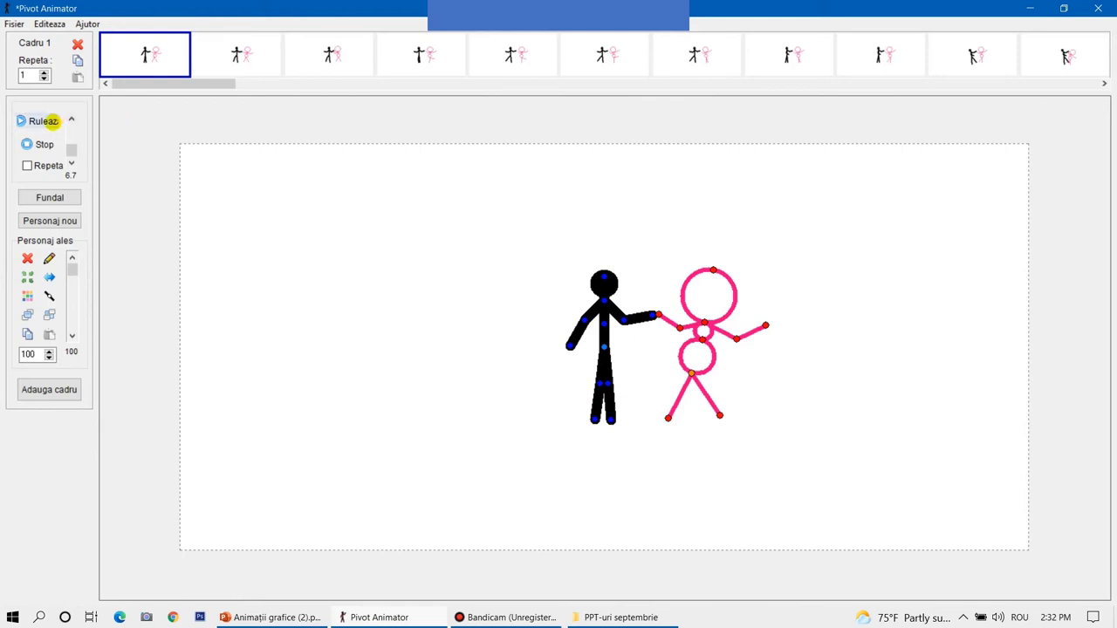
Play the finished dance animation, both on the plain canvas and with the background image.
{"action": "left_click", "coordinate": [20, 120]}
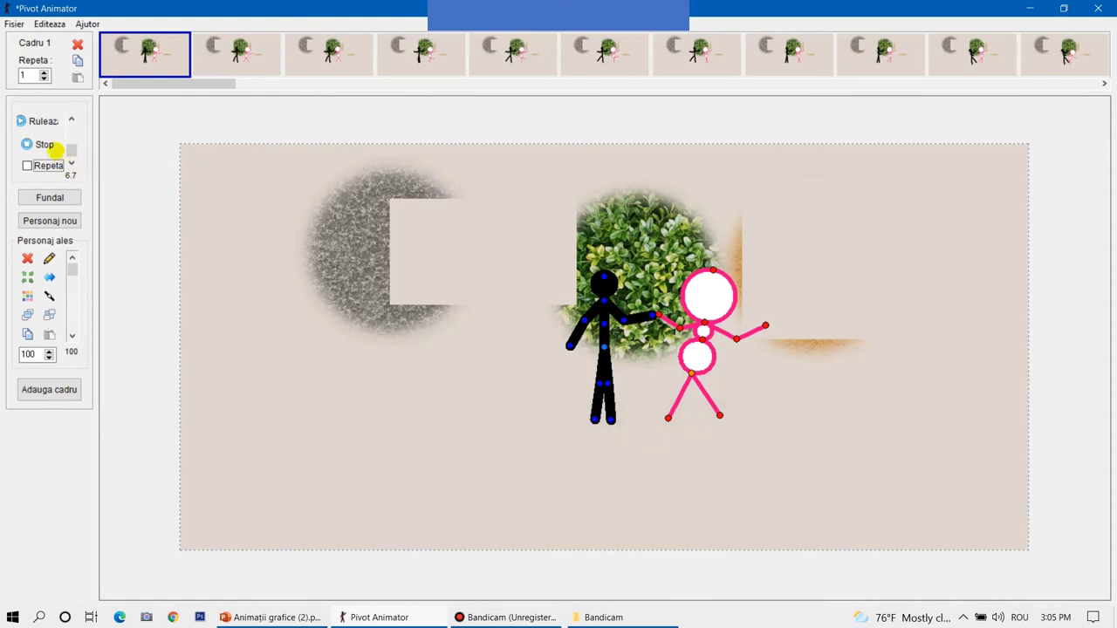
{"action": "left_click", "coordinate": [42, 121]}
Export the animation to the Desktop as a GIF named DansMenuet, with 100% resize and super sample 2.
{"action": "left_click", "coordinate": [13, 24]}
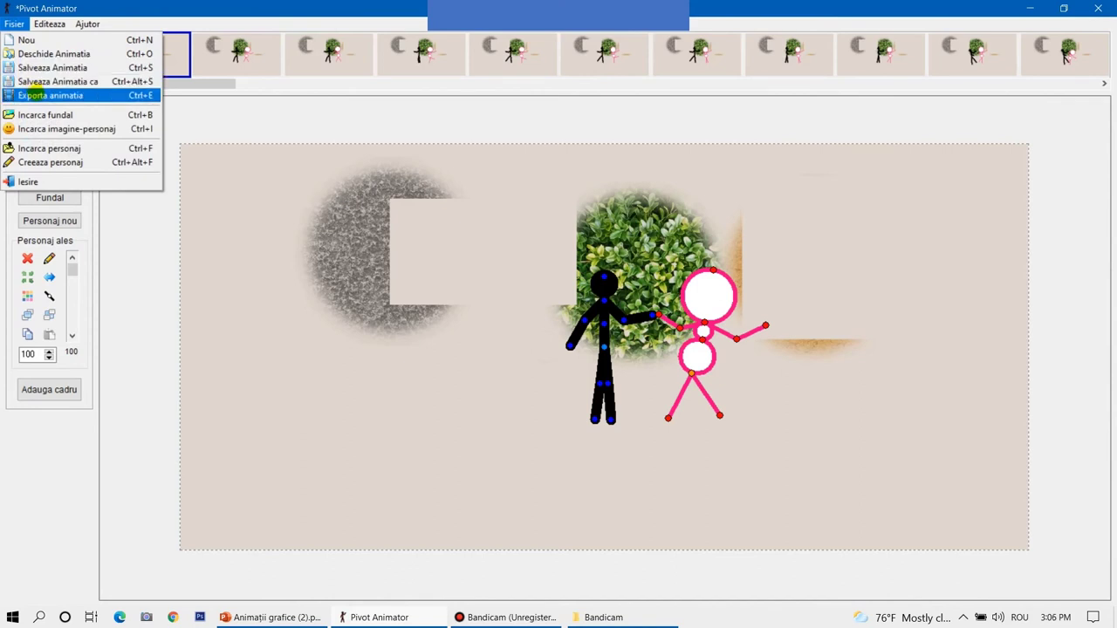
{"action": "left_click", "coordinate": [33, 95]}
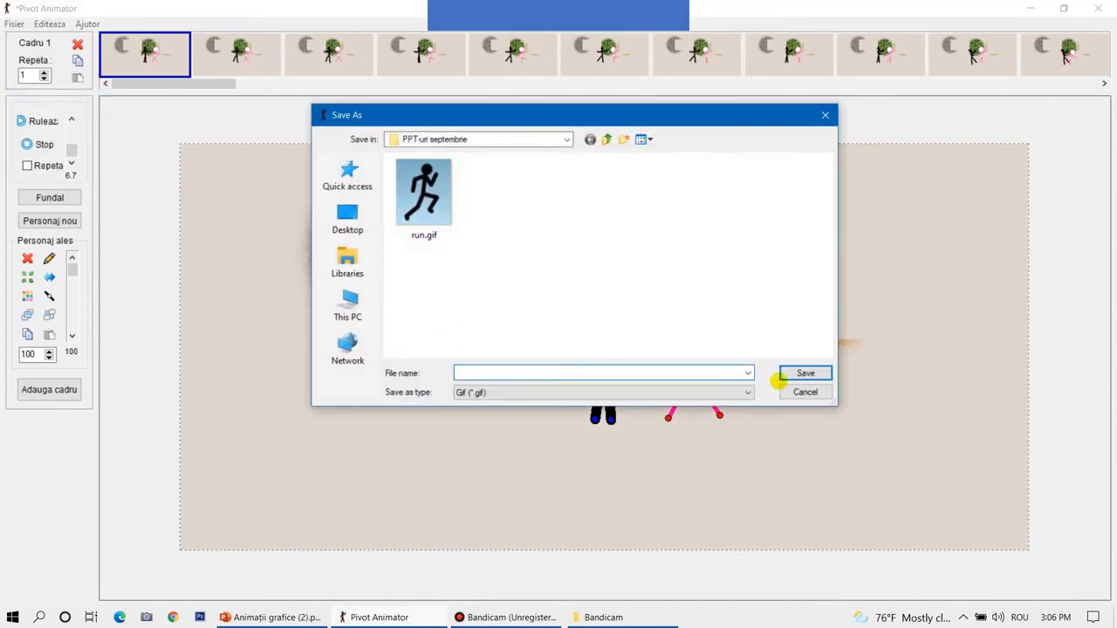
{"action": "type", "text": "Dans"}
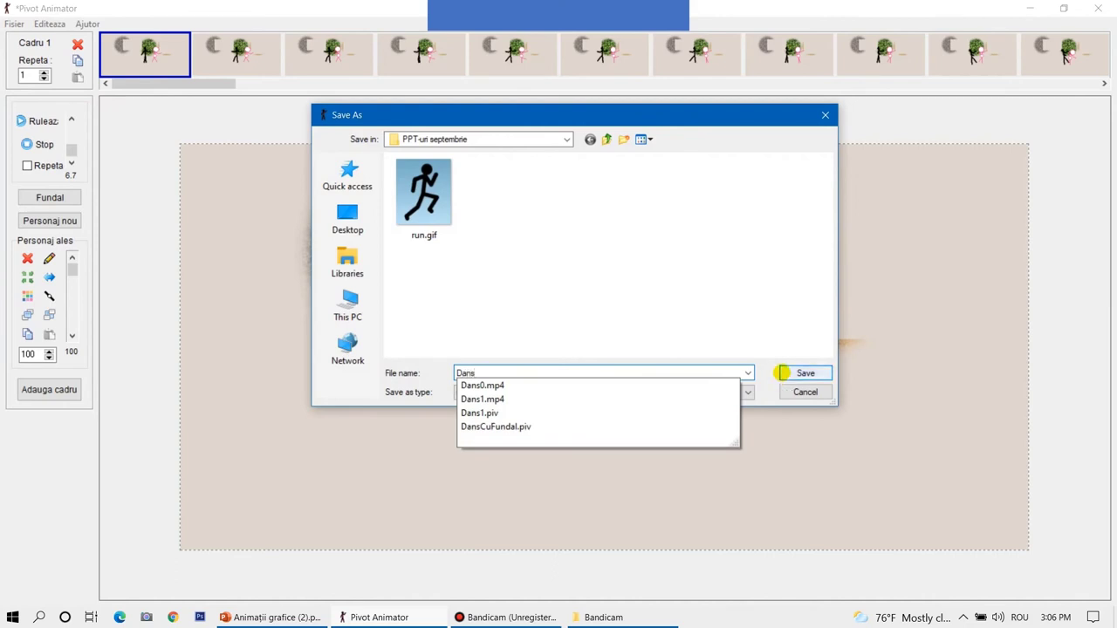
{"action": "type", "text": "Menuet"}
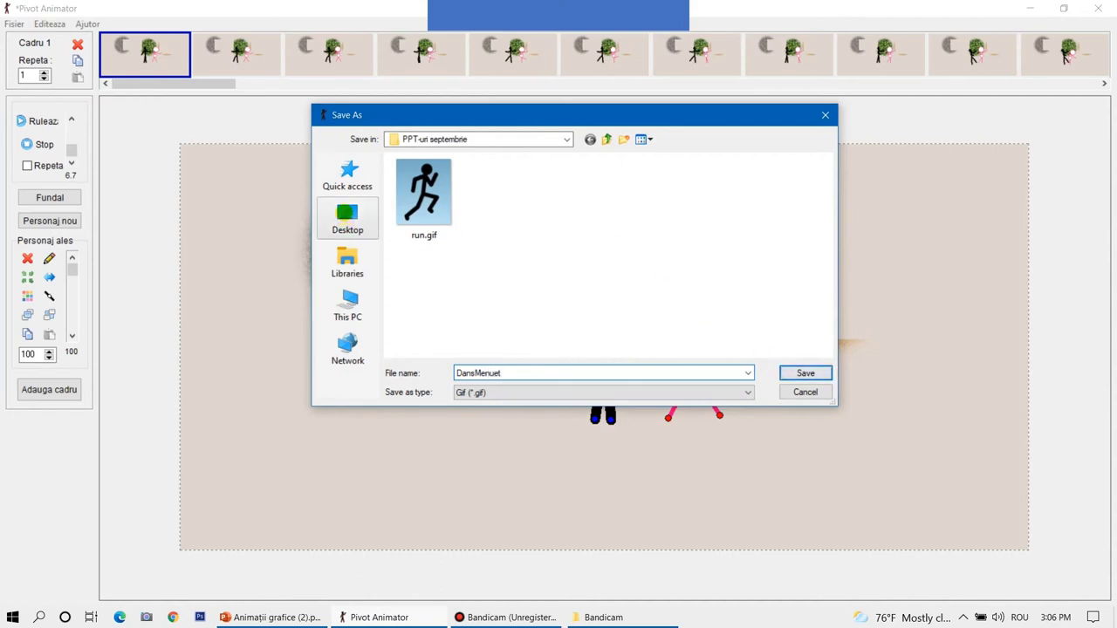
{"action": "left_click", "coordinate": [346, 218]}
{"action": "left_click", "coordinate": [794, 373]}
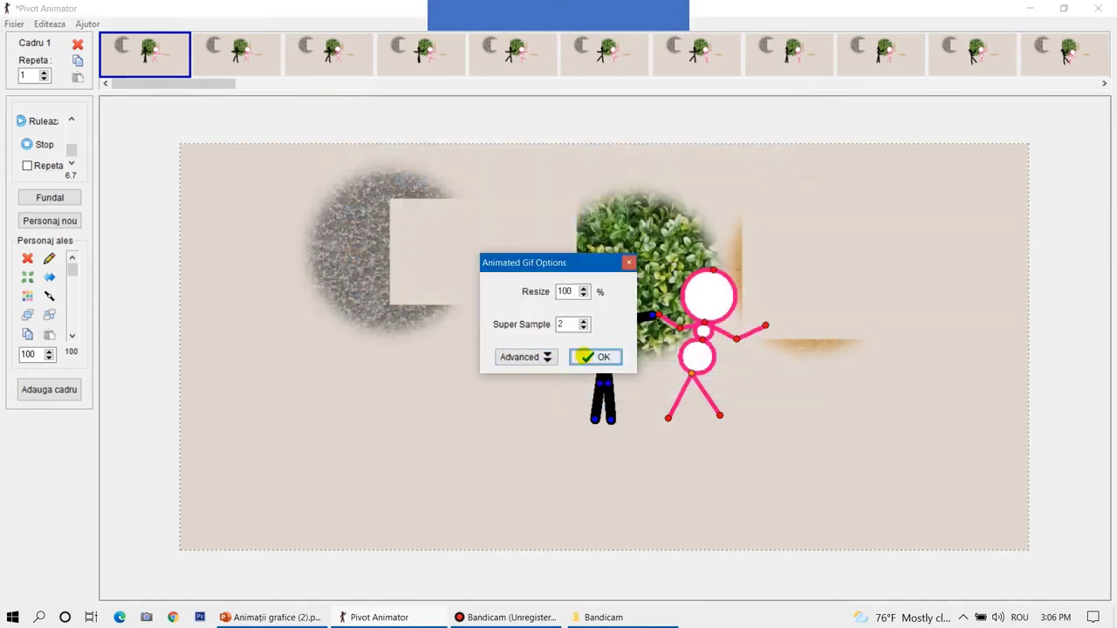
{"action": "left_click", "coordinate": [594, 357]}
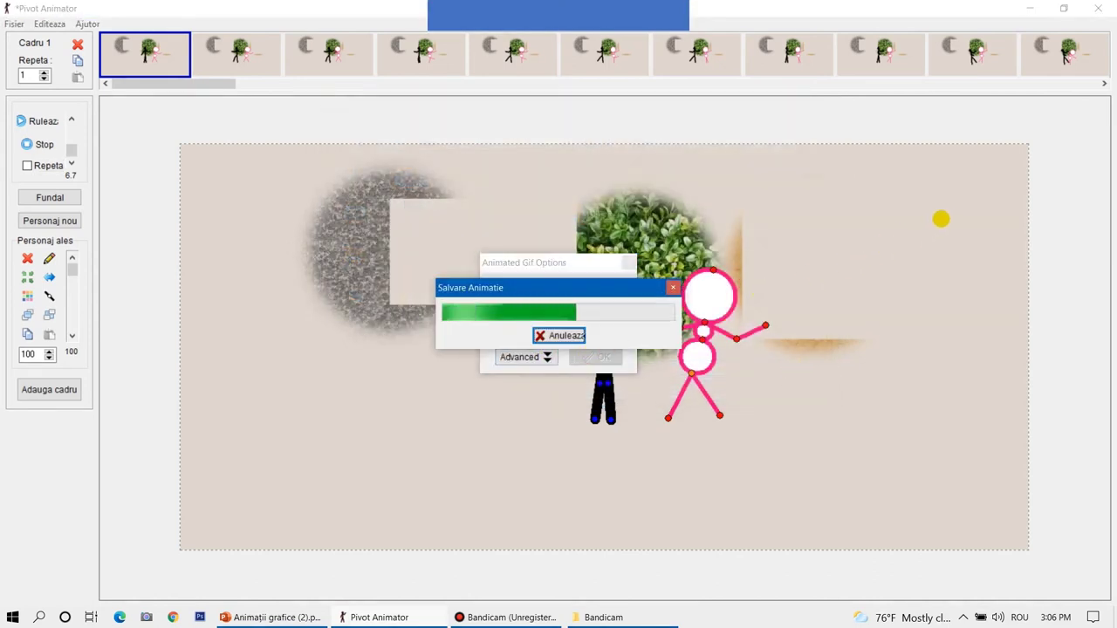
Switch to the presentation to read the homework requirements slide, and return to Pivot Animator.
{"action": "key", "text": "alt+Tab"}
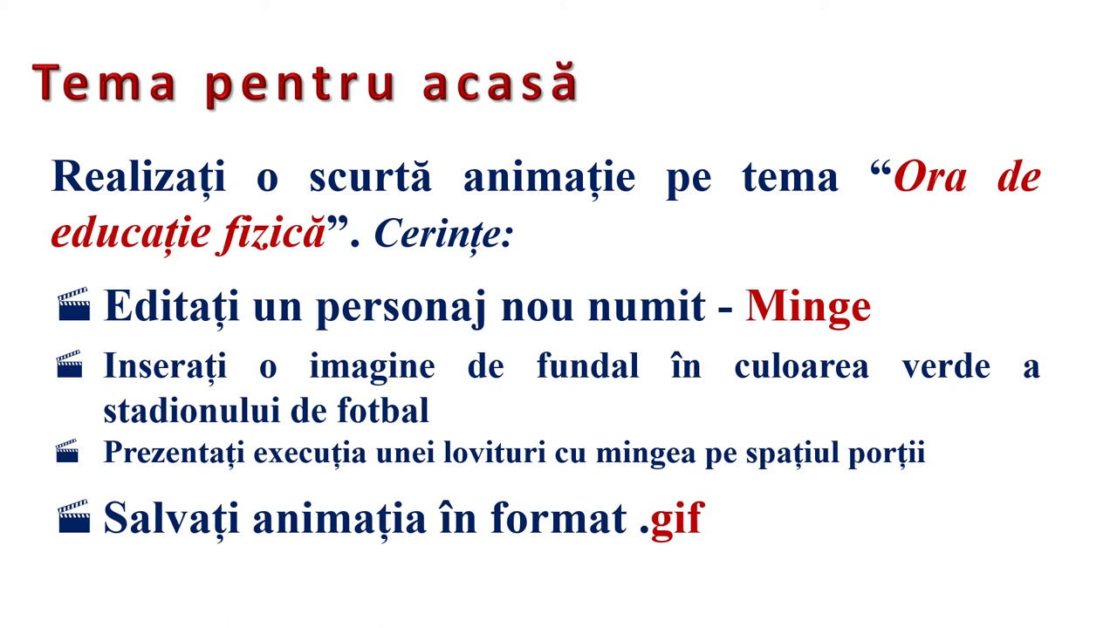
{"action": "key", "text": "alt+Tab"}
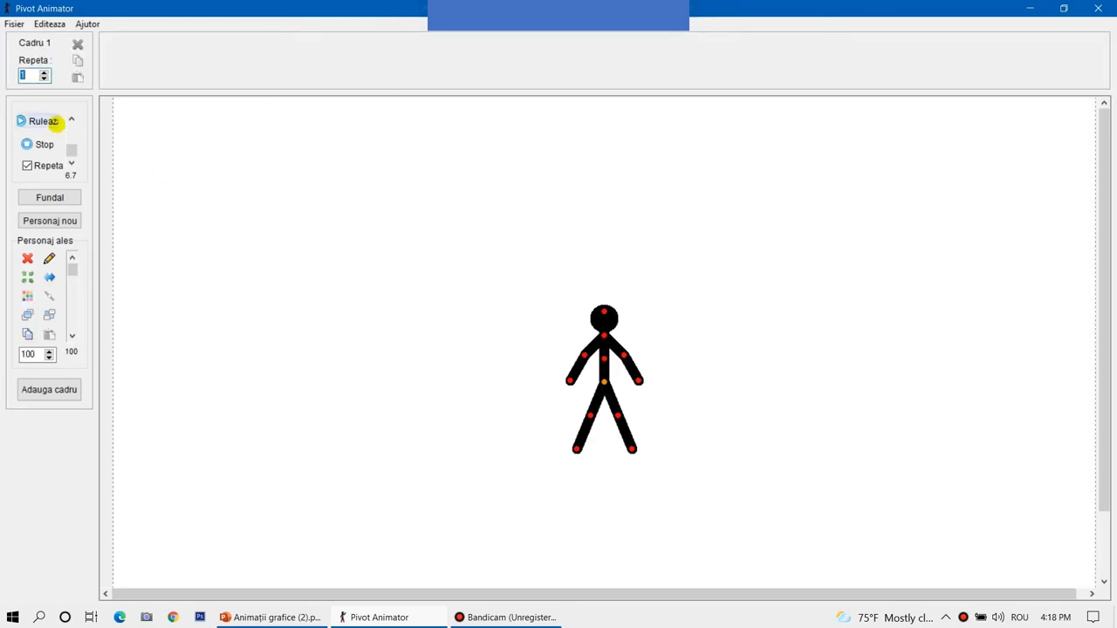
Load Stadion2.jpg from the PPT-uri septembrie folder as the animation background.
{"action": "left_click", "coordinate": [14, 23]}
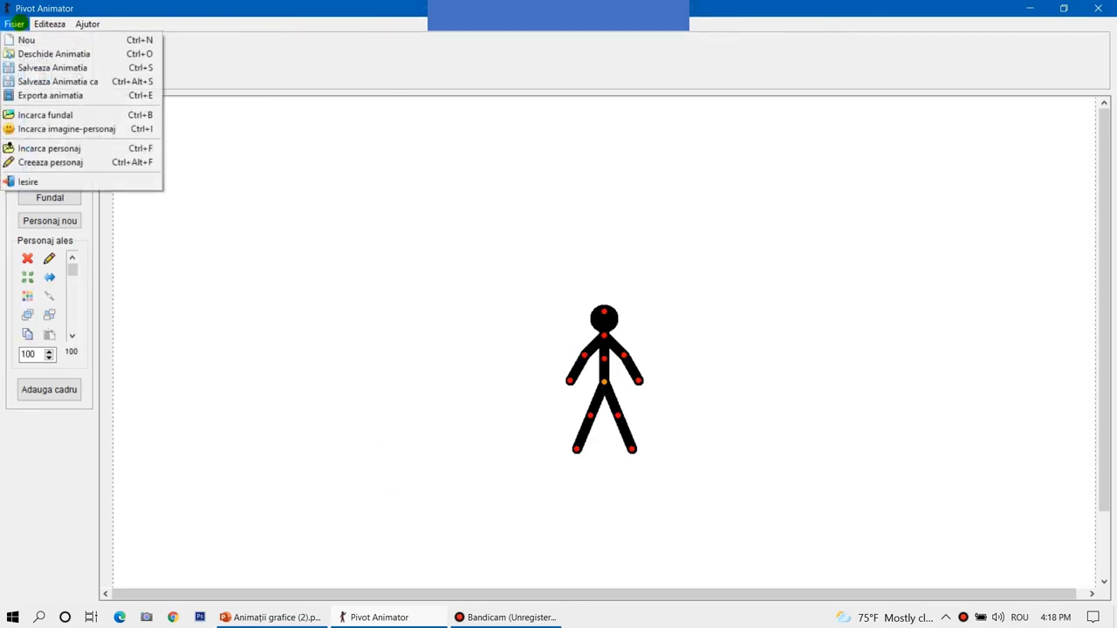
{"action": "left_click", "coordinate": [43, 114]}
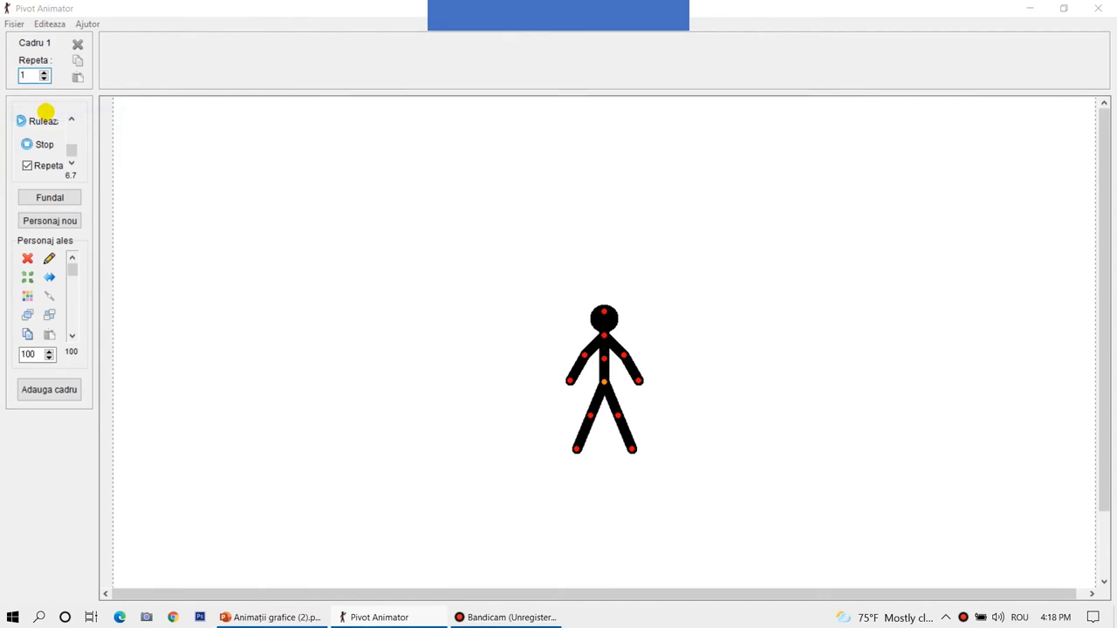
{"action": "left_click_drag", "start_coordinate": [701, 214], "coordinate": [688, 309]}
{"action": "left_click", "coordinate": [424, 307]}
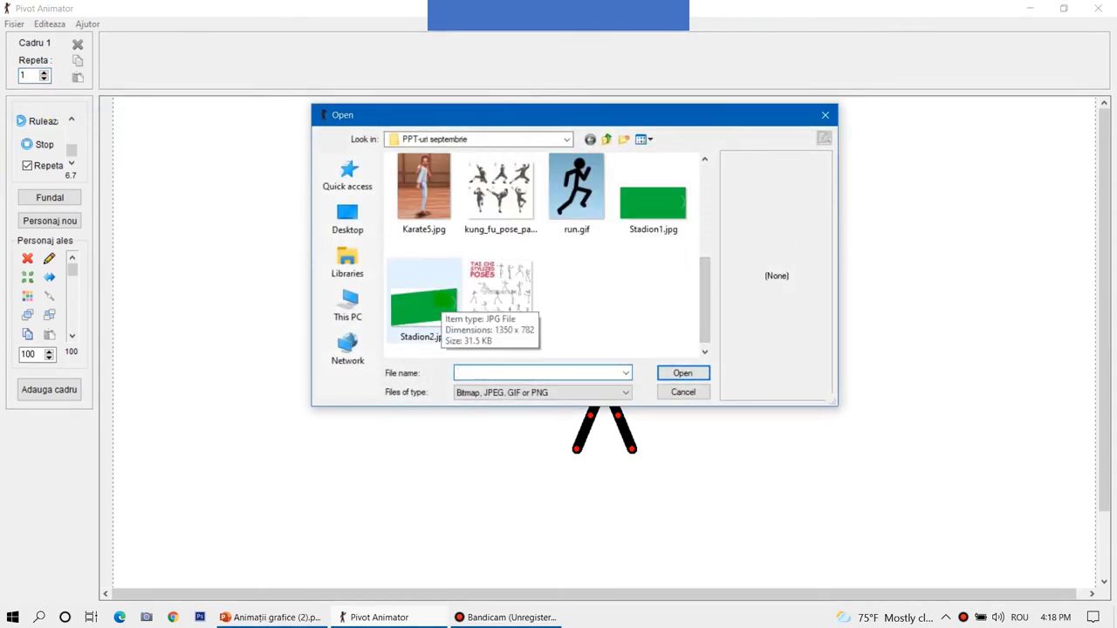
{"action": "left_click", "coordinate": [672, 373]}
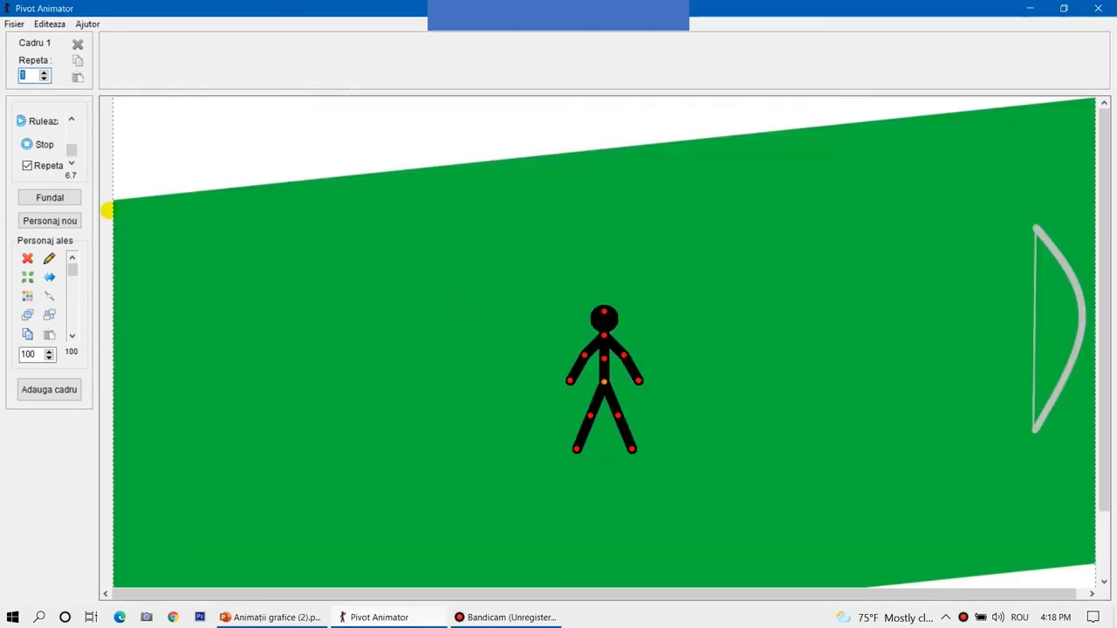
Start a new figure in the figure builder and turn its default line segment into a solid filled circle.
{"action": "left_click", "coordinate": [13, 22]}
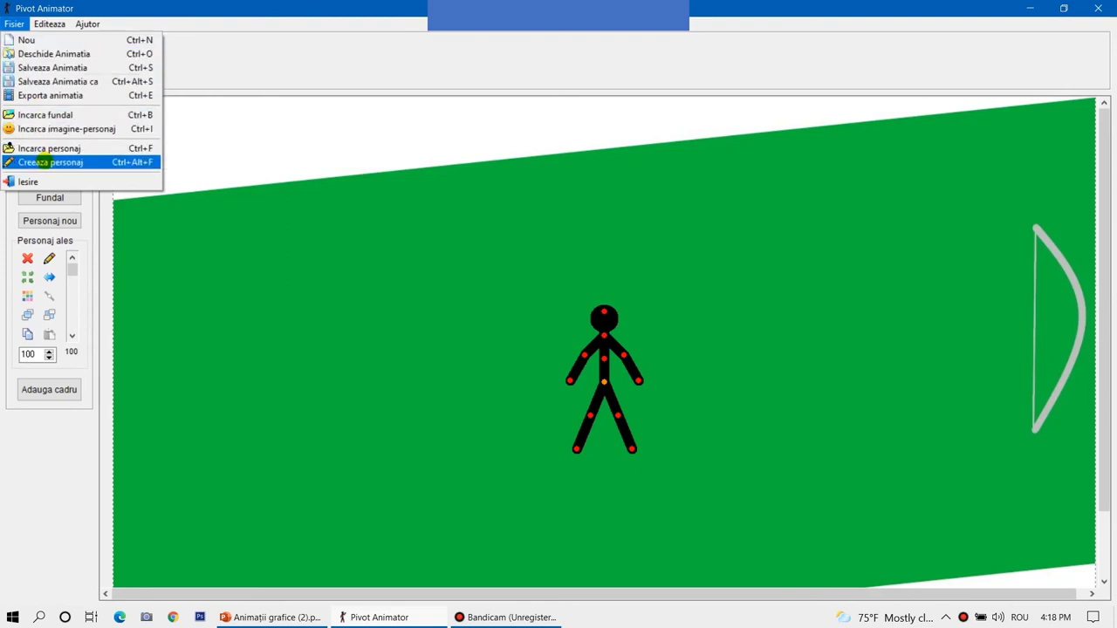
{"action": "left_click", "coordinate": [39, 163]}
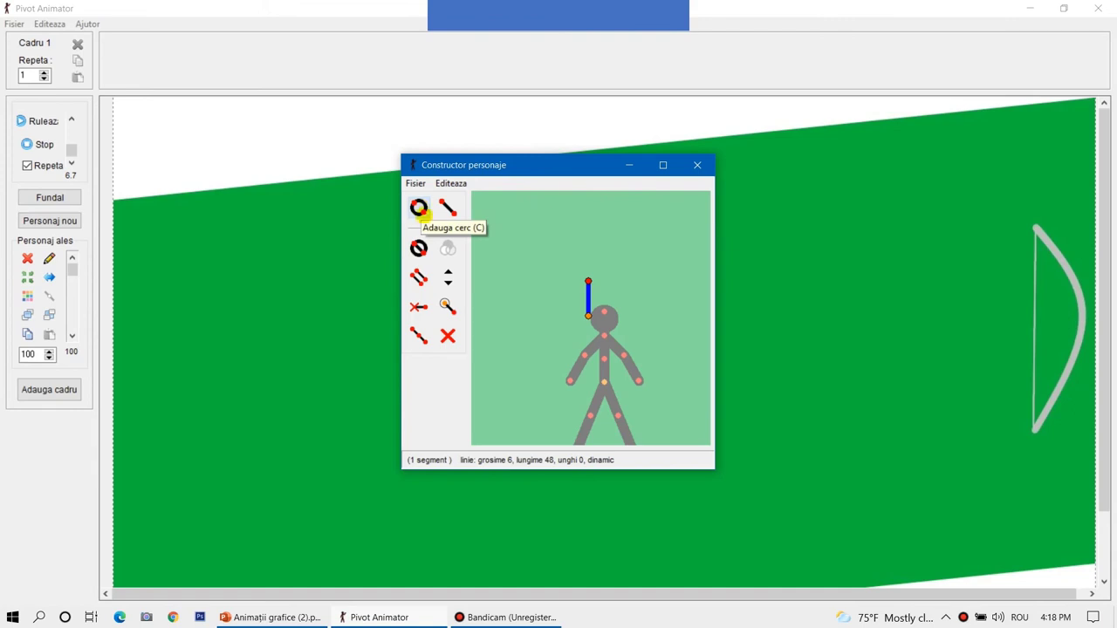
{"action": "left_click", "coordinate": [419, 248]}
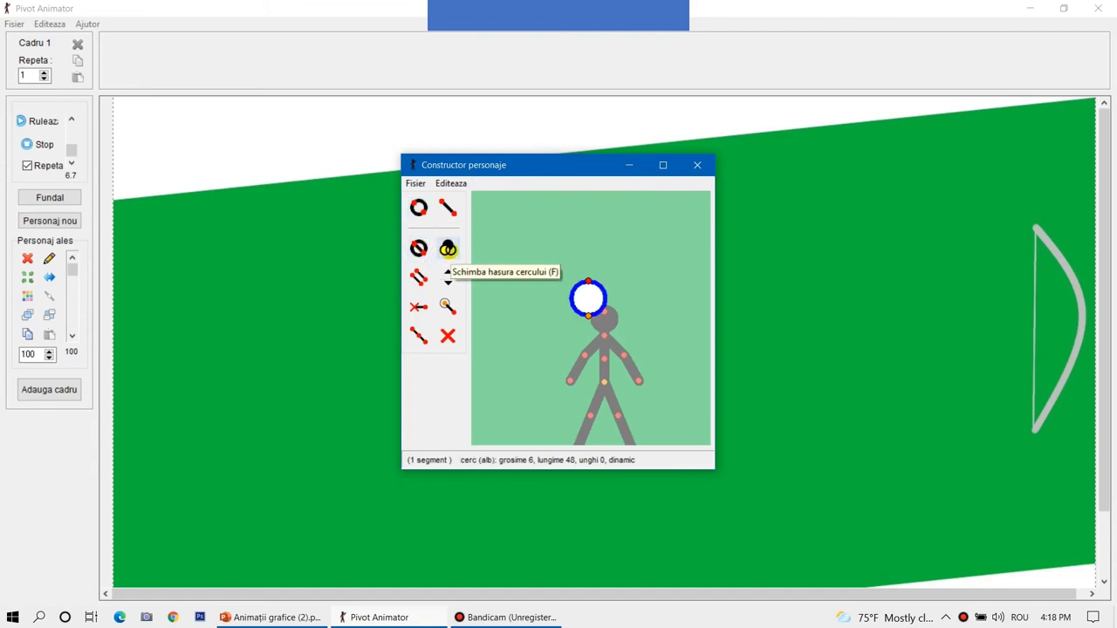
{"action": "left_click", "coordinate": [448, 249]}
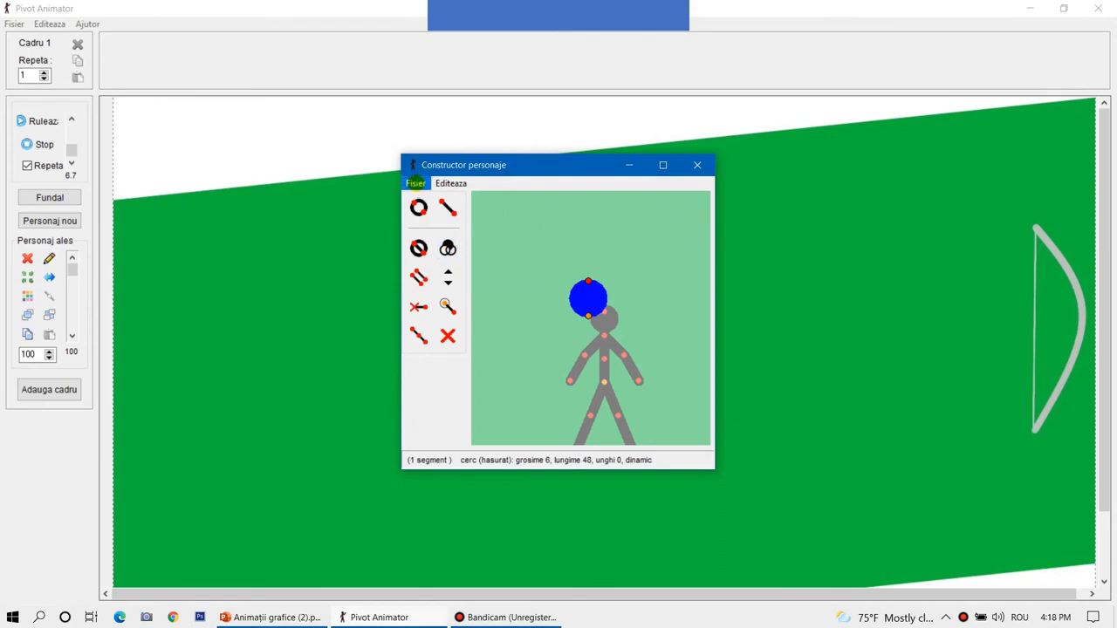
Save the ball figure as Minge1 in the Figures folder and close the figure builder.
{"action": "left_click", "coordinate": [415, 183]}
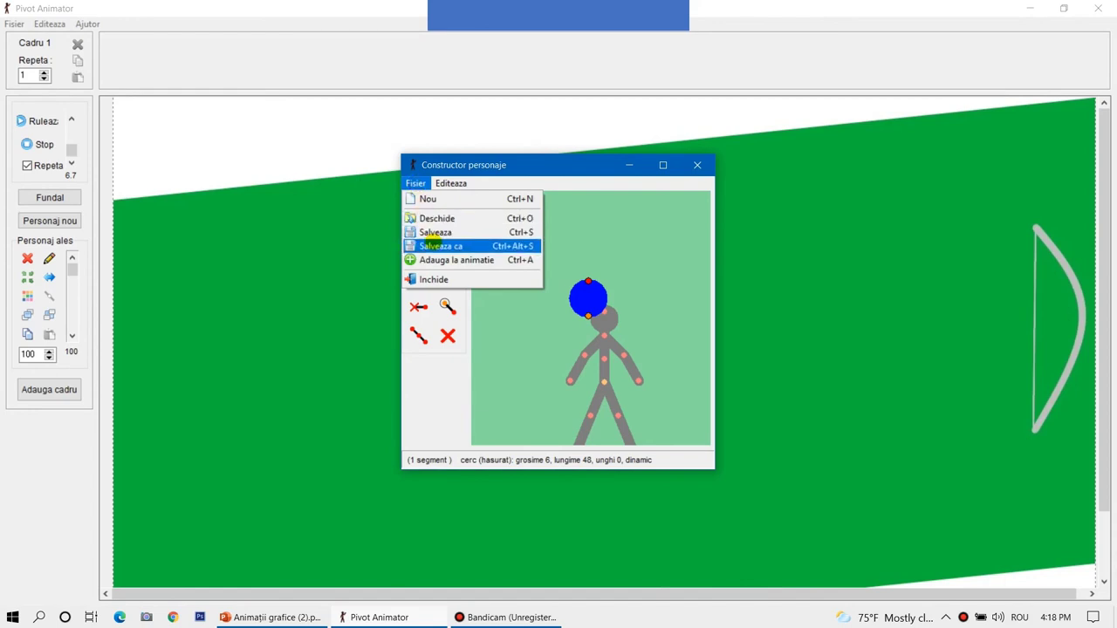
{"action": "left_click", "coordinate": [428, 245]}
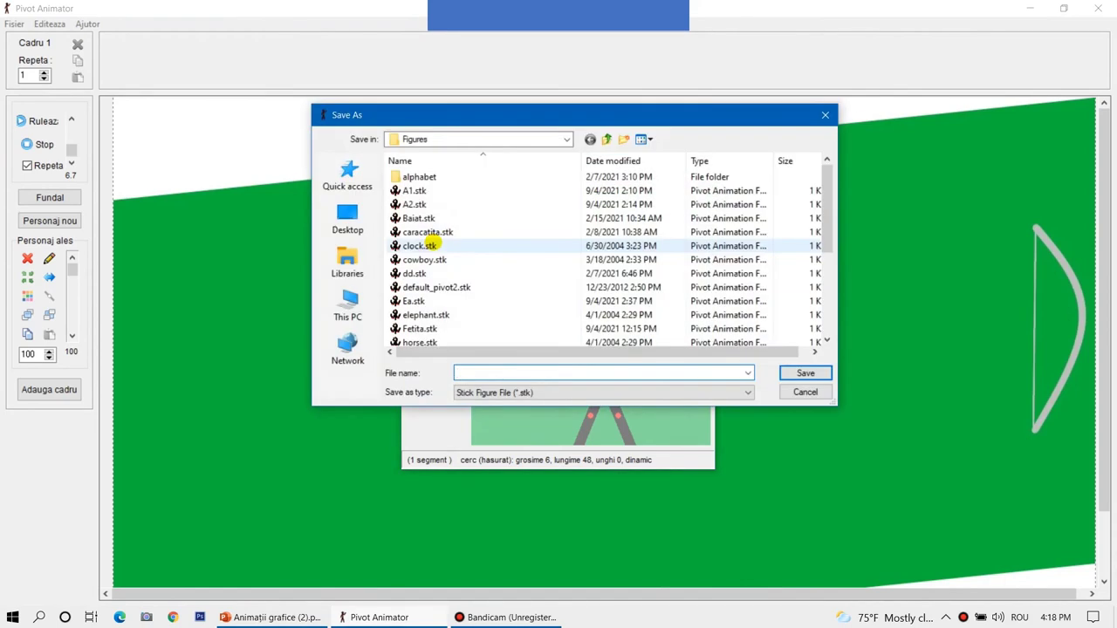
{"action": "type", "text": "M"}
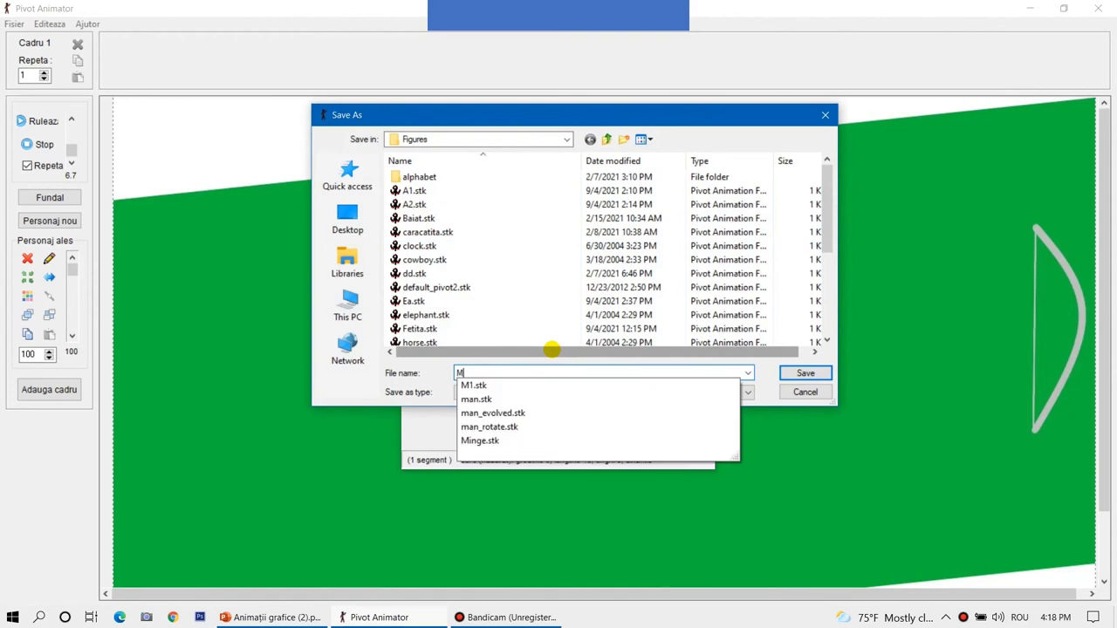
{"action": "type", "text": "ing"}
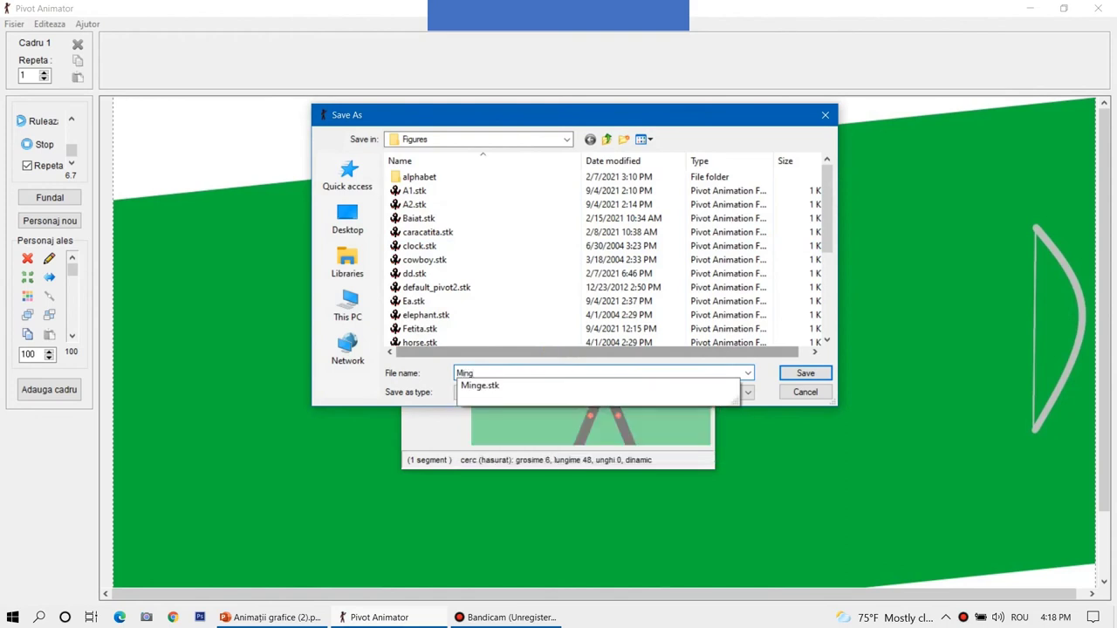
{"action": "type", "text": "e1"}
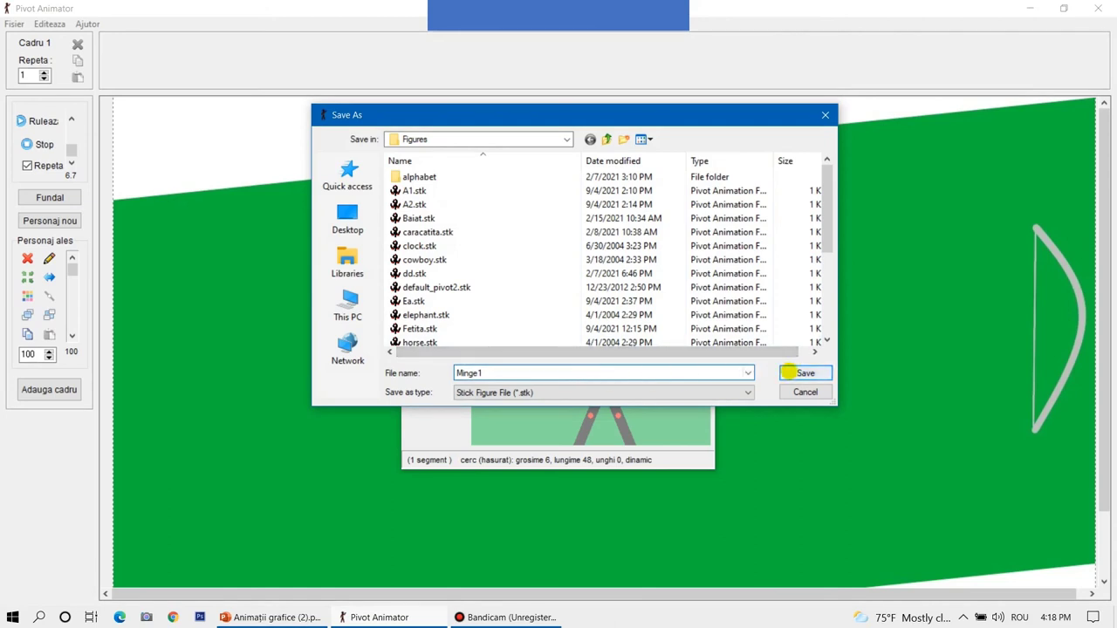
{"action": "left_click", "coordinate": [788, 373]}
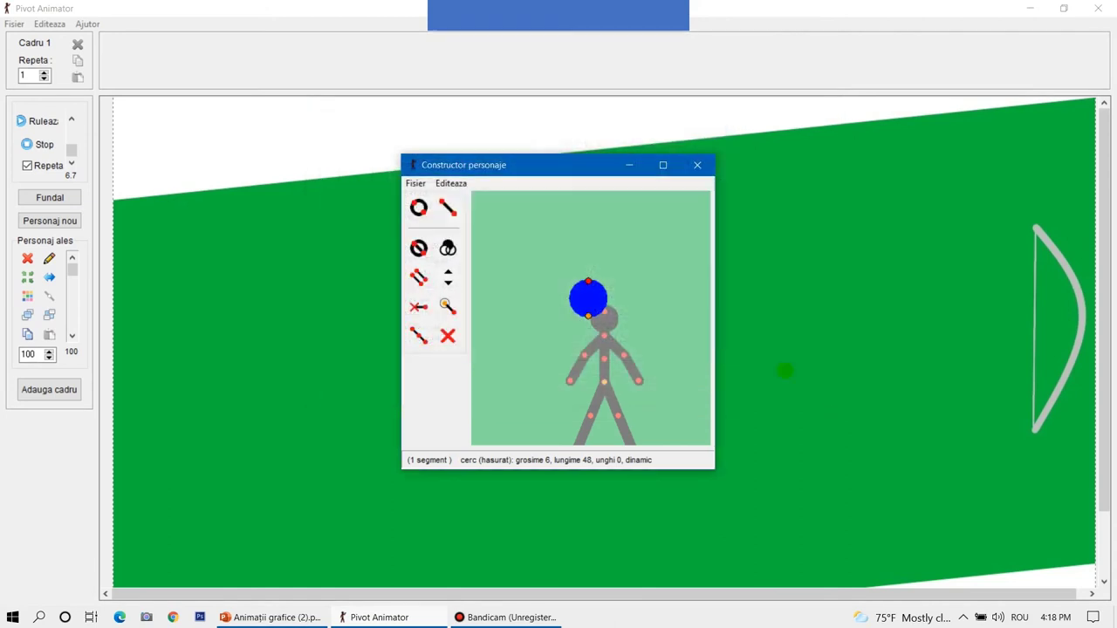
{"action": "left_click", "coordinate": [697, 165]}
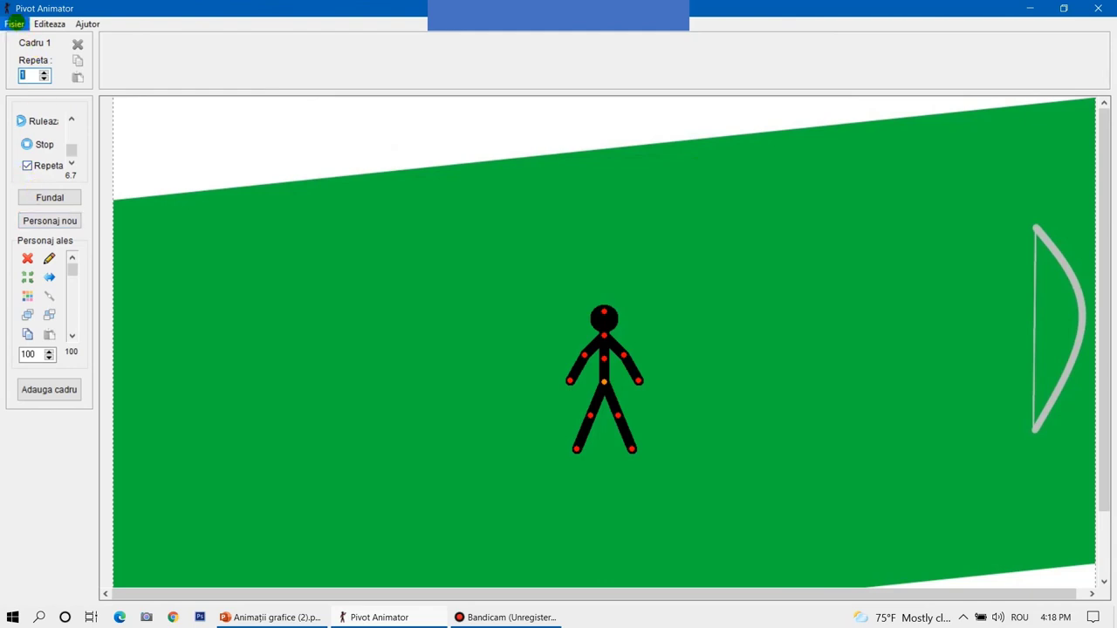
Place one default stick figure in the left part of the field and add a second one at the centre.
{"action": "left_click", "coordinate": [50, 221]}
{"action": "left_click_drag", "start_coordinate": [604, 381], "coordinate": [357, 389]}
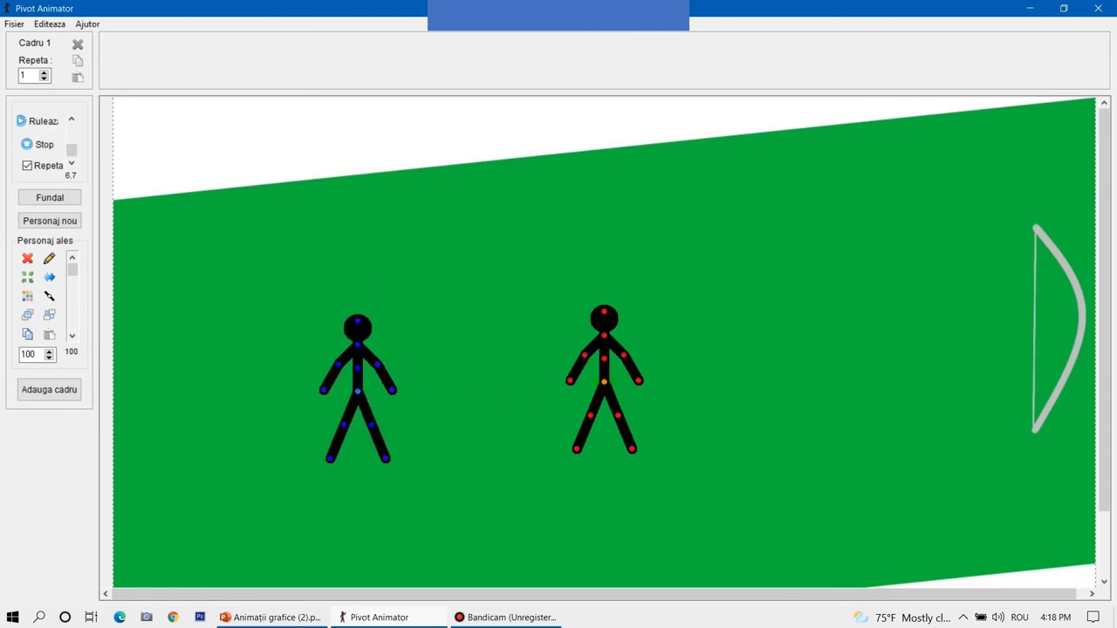
Recolour the centre stick figure dark purple and move it in front of the goal.
{"action": "left_click", "coordinate": [27, 296]}
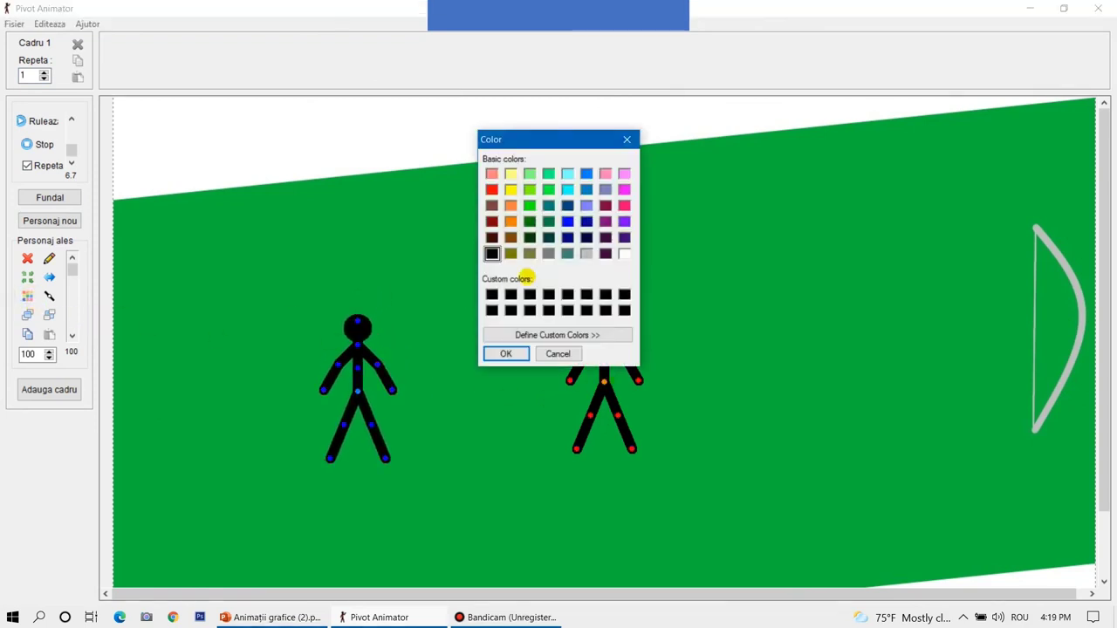
{"action": "left_click", "coordinate": [625, 237]}
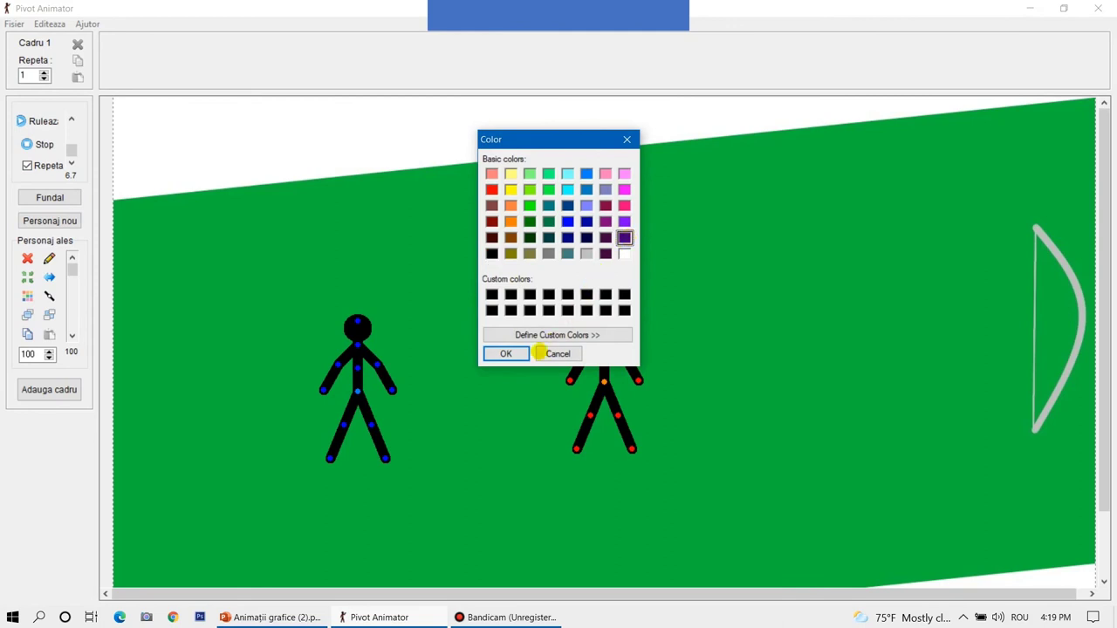
{"action": "left_click", "coordinate": [507, 353]}
{"action": "left_click_drag", "start_coordinate": [603, 382], "coordinate": [990, 325]}
Recolour the black stick figure light yellow and move it slightly farther from the goal and lower on the field.
{"action": "left_click", "coordinate": [366, 388]}
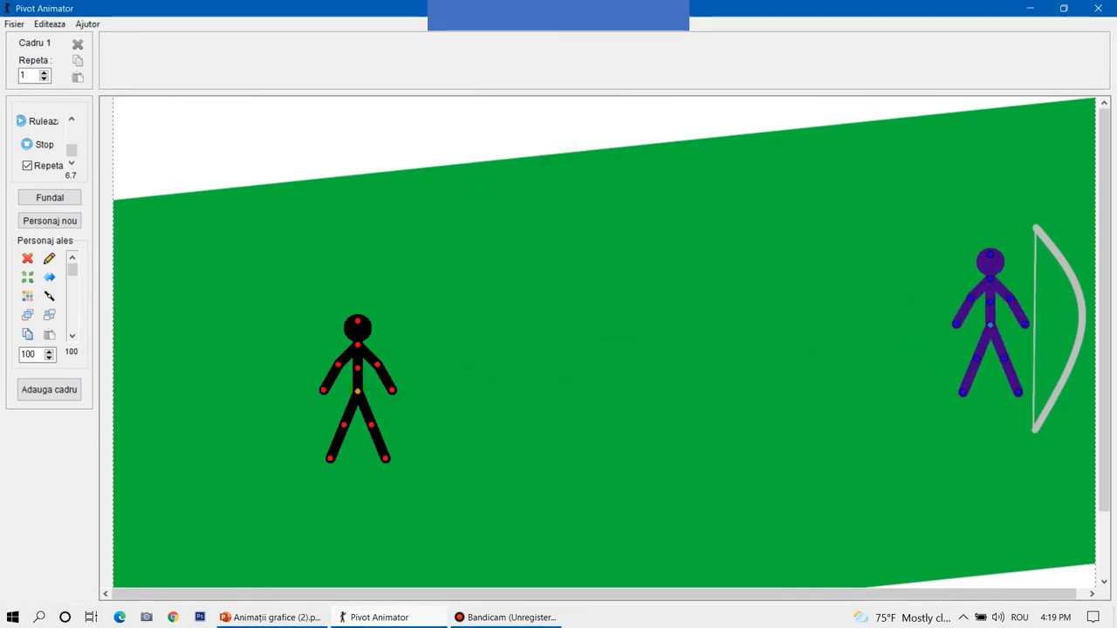
{"action": "left_click", "coordinate": [27, 295]}
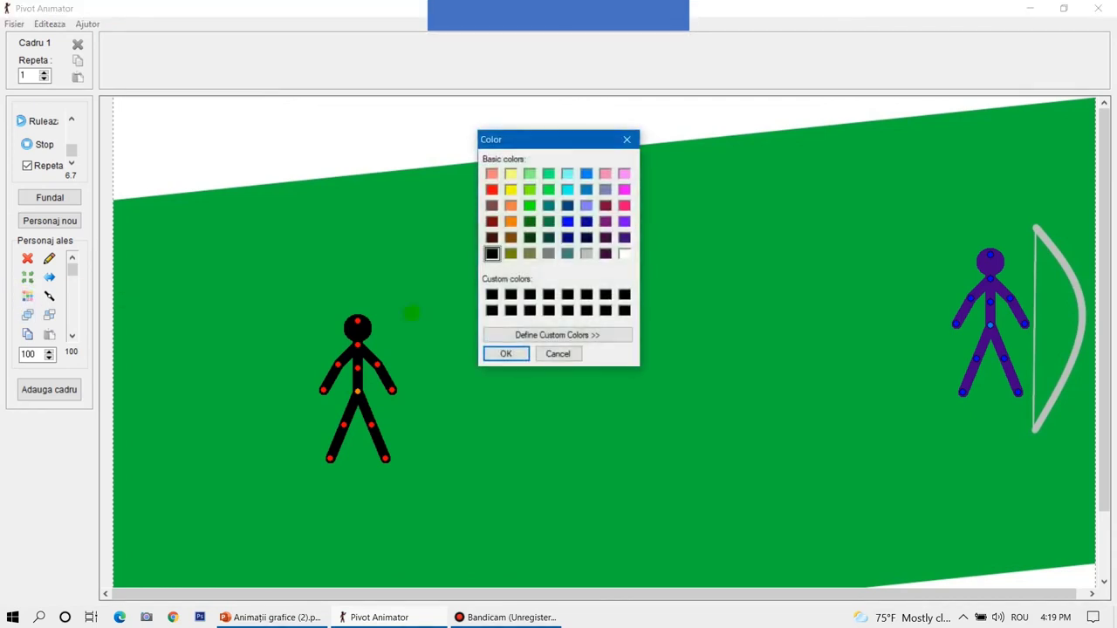
{"action": "left_click", "coordinate": [510, 174]}
{"action": "left_click", "coordinate": [493, 353]}
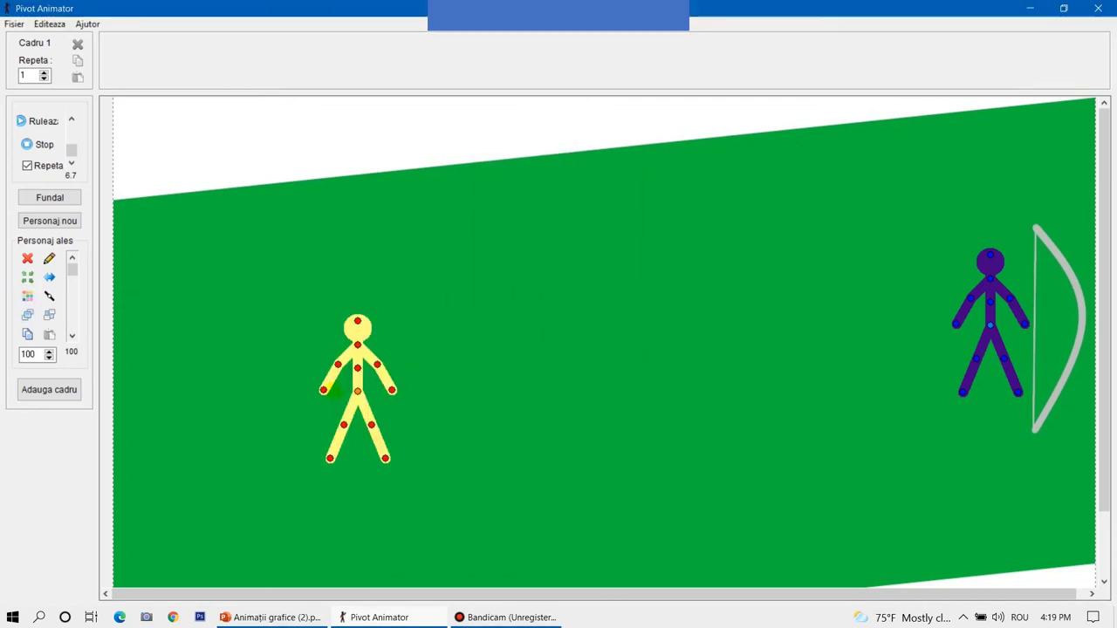
{"action": "left_click_drag", "start_coordinate": [358, 390], "coordinate": [280, 427]}
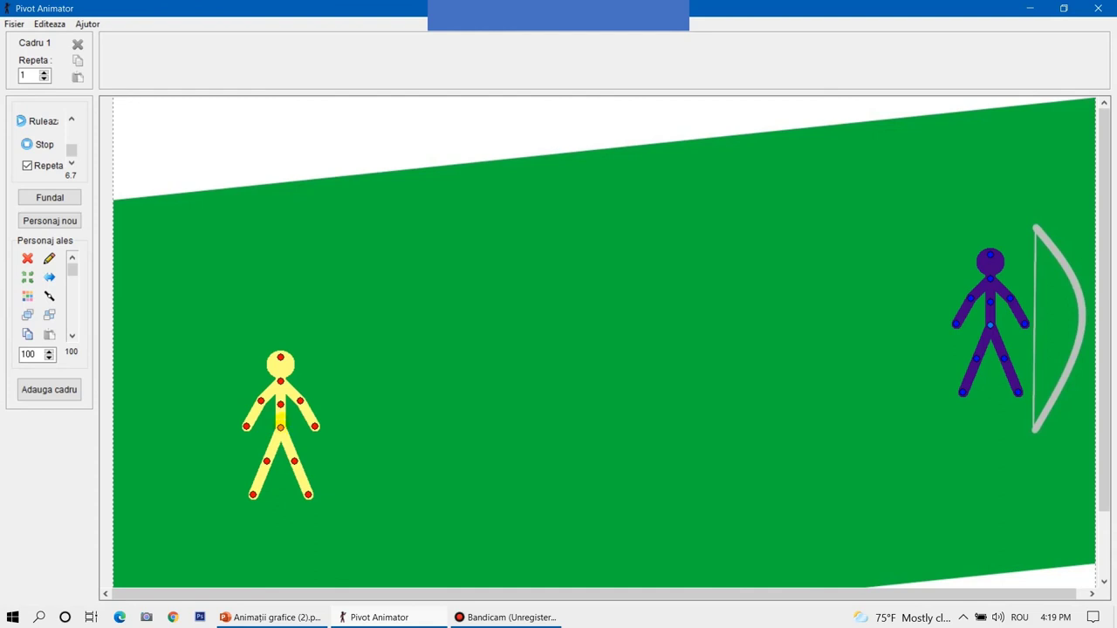
Load the ball figure Minge.stk from the Figures folder into the scene.
{"action": "left_click", "coordinate": [14, 23]}
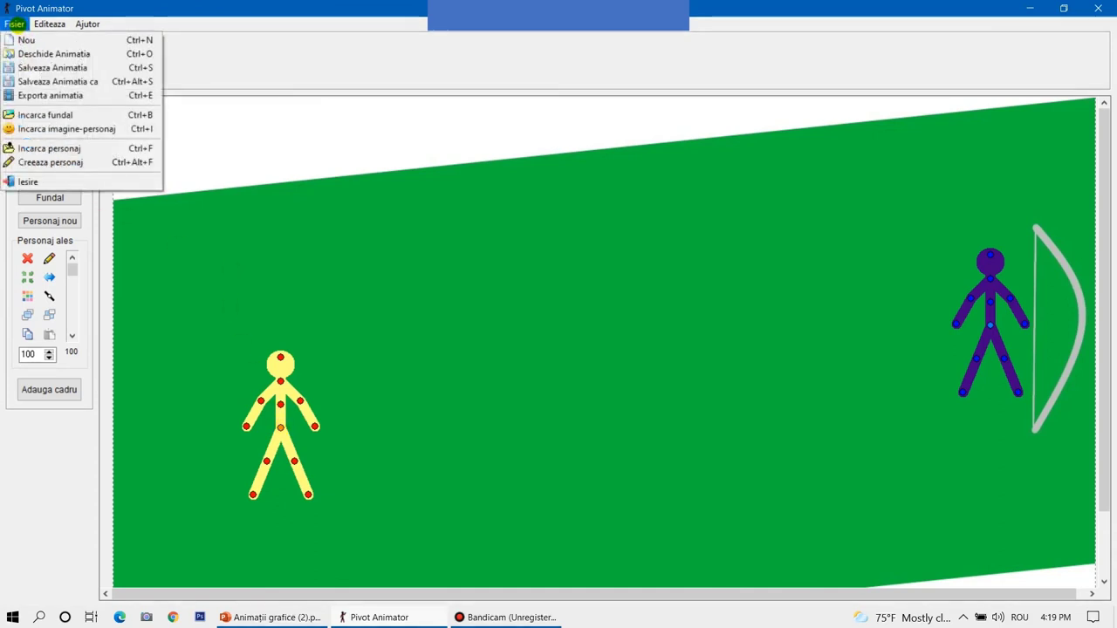
{"action": "left_click", "coordinate": [40, 148]}
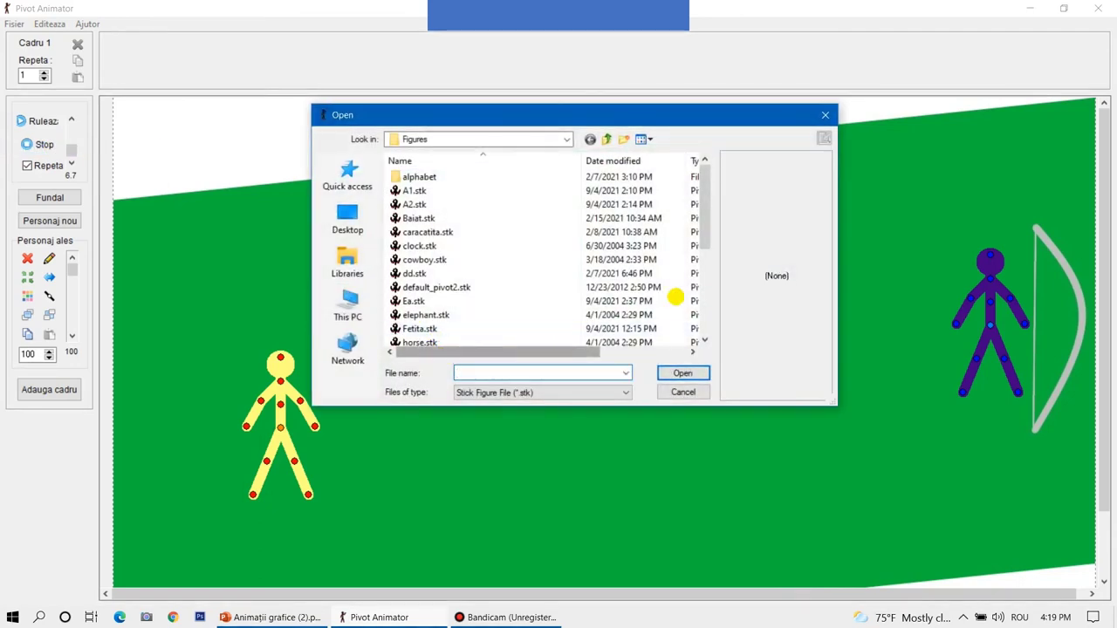
{"action": "left_click_drag", "start_coordinate": [705, 231], "coordinate": [708, 285]}
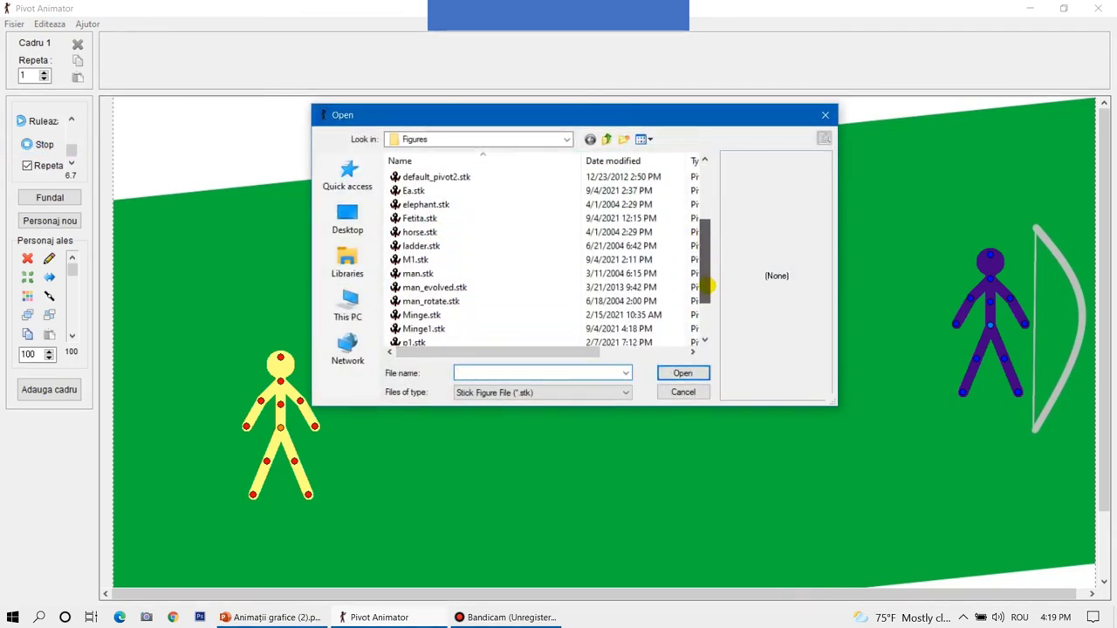
{"action": "left_click", "coordinate": [410, 315]}
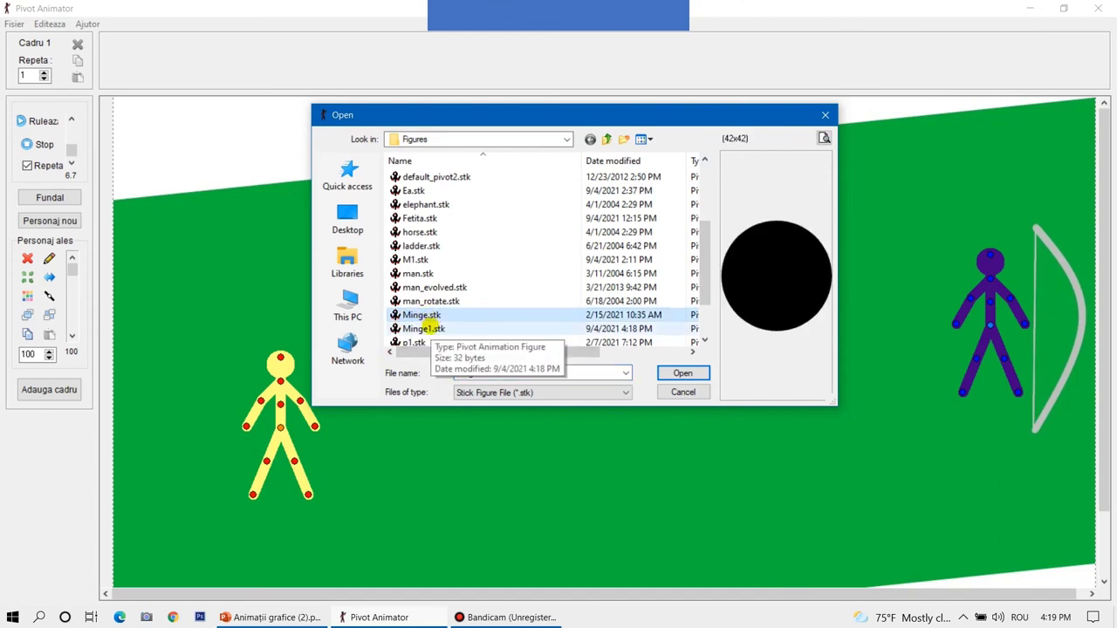
{"action": "left_click", "coordinate": [679, 372]}
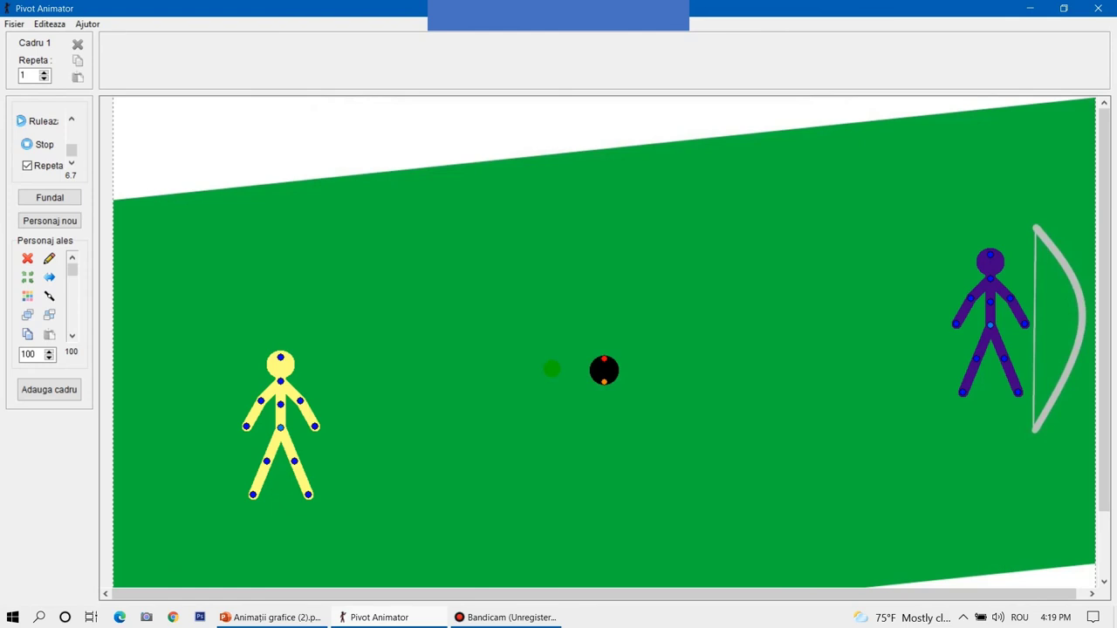